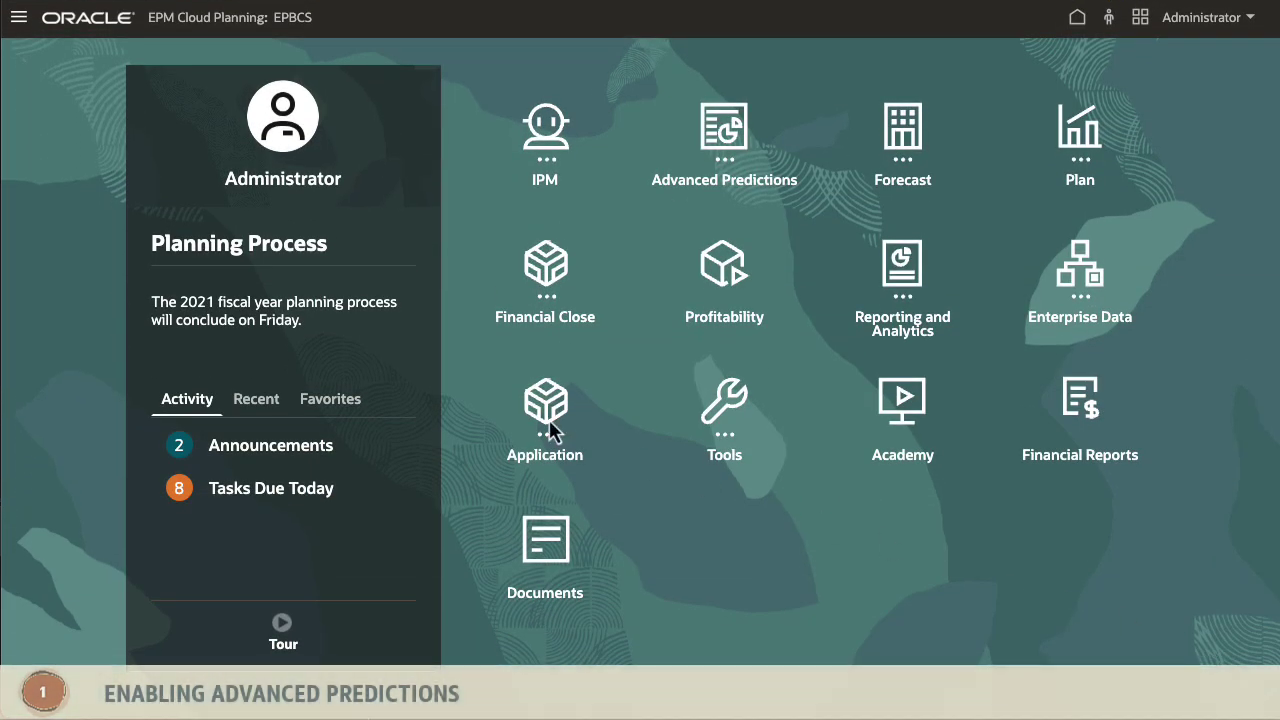
Save the application settings with the Advanced Predictions AI option enabled
{"action": "left_click", "coordinate": [549, 428]}
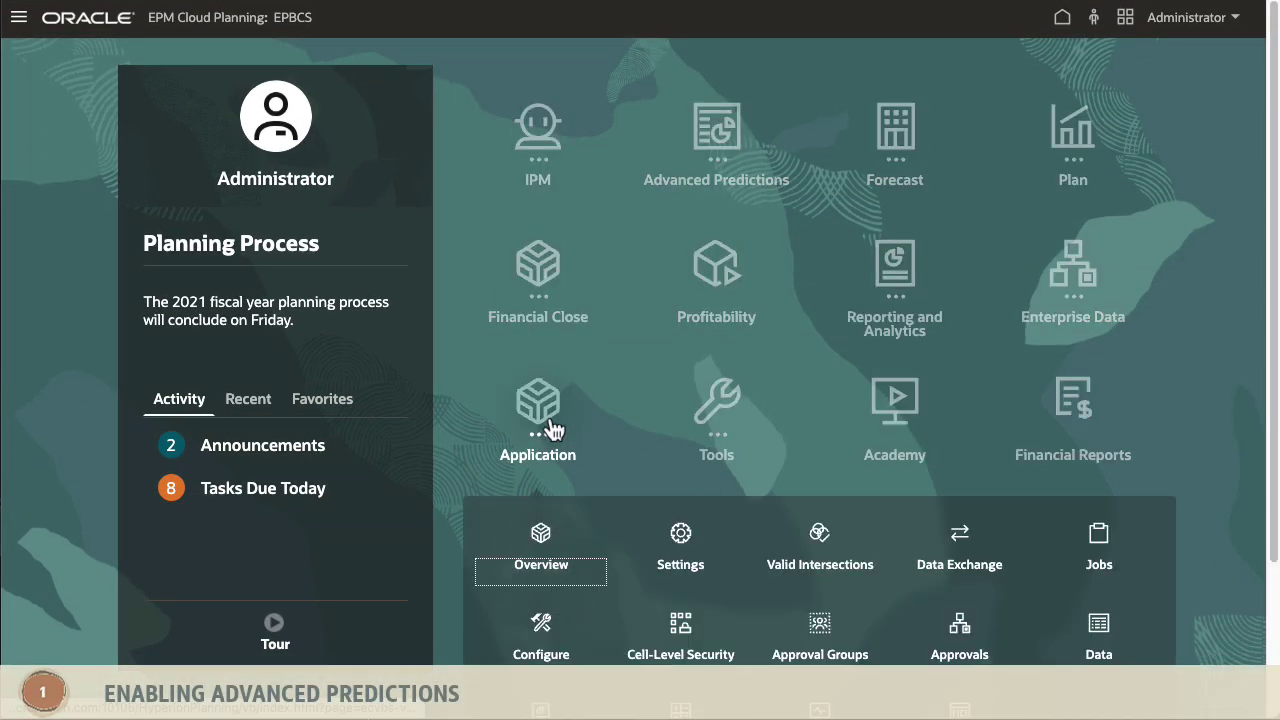
{"action": "left_click", "coordinate": [675, 535]}
{"action": "scroll", "coordinate": [1274, 632], "scroll_direction": "down", "scroll_amount": 5}
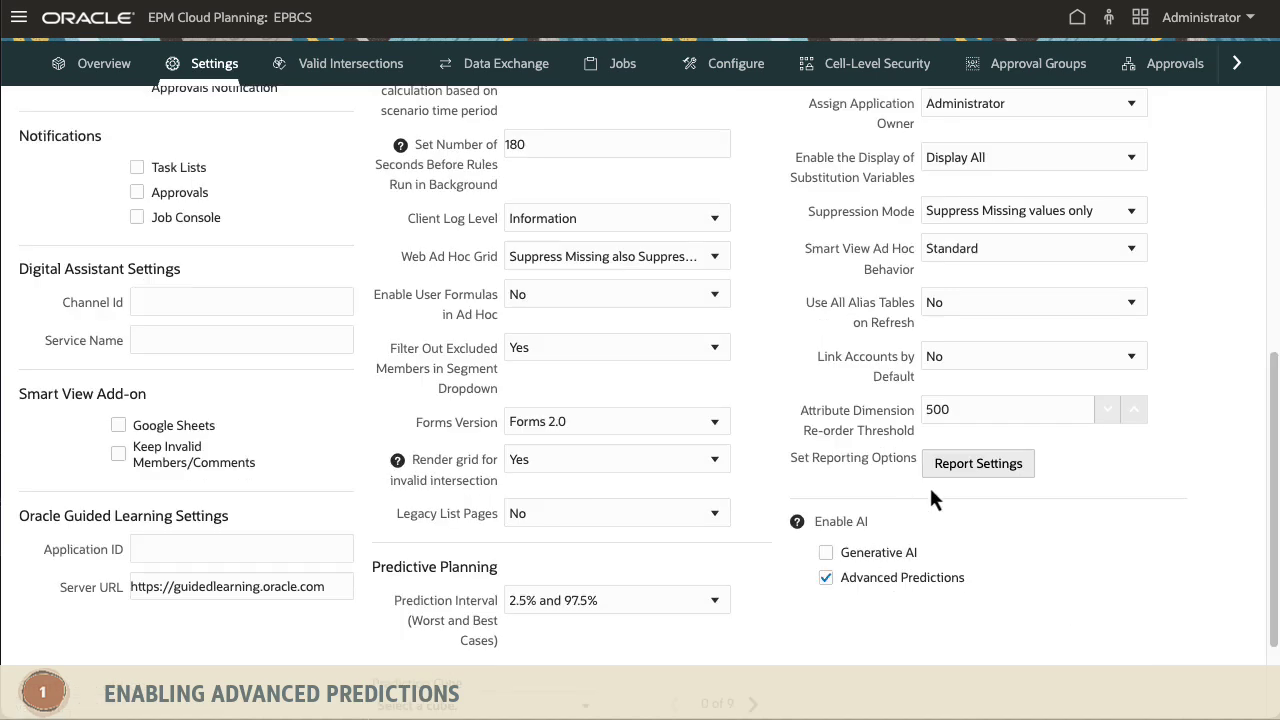
{"action": "scroll", "coordinate": [1241, 217], "scroll_direction": "up", "scroll_amount": 5}
{"action": "left_click", "coordinate": [1154, 124]}
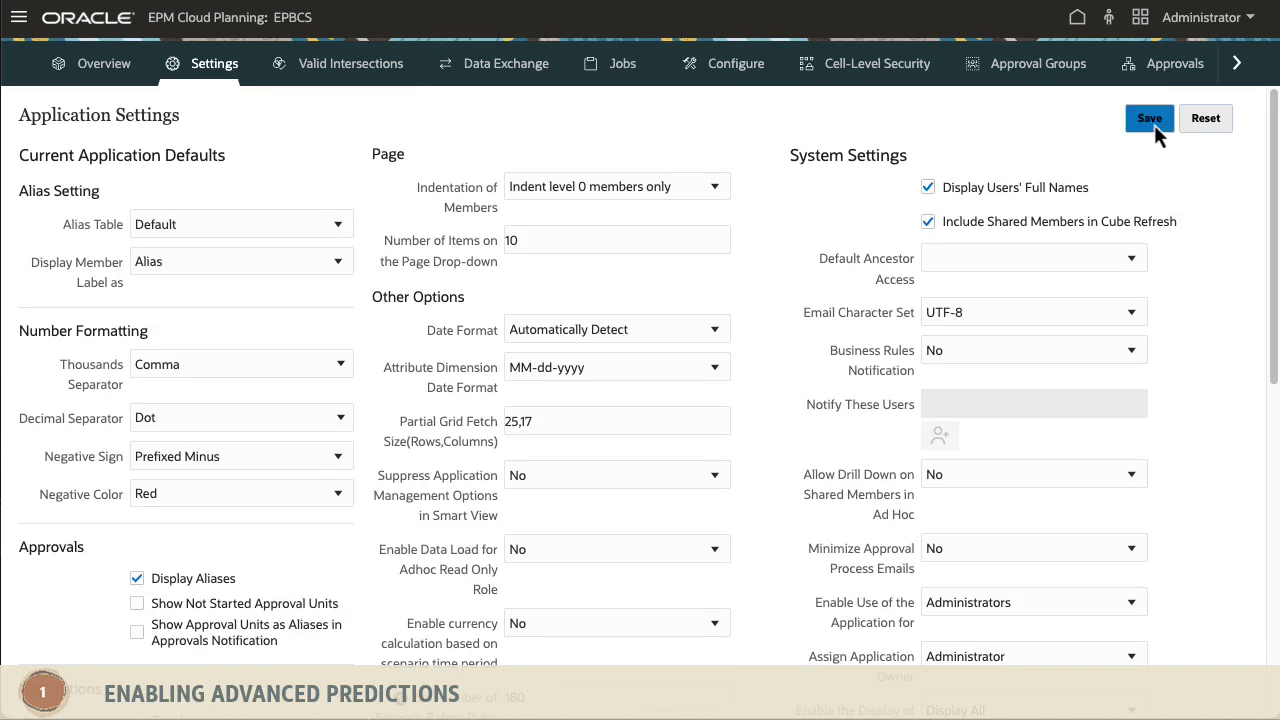
{"action": "left_click", "coordinate": [727, 478]}
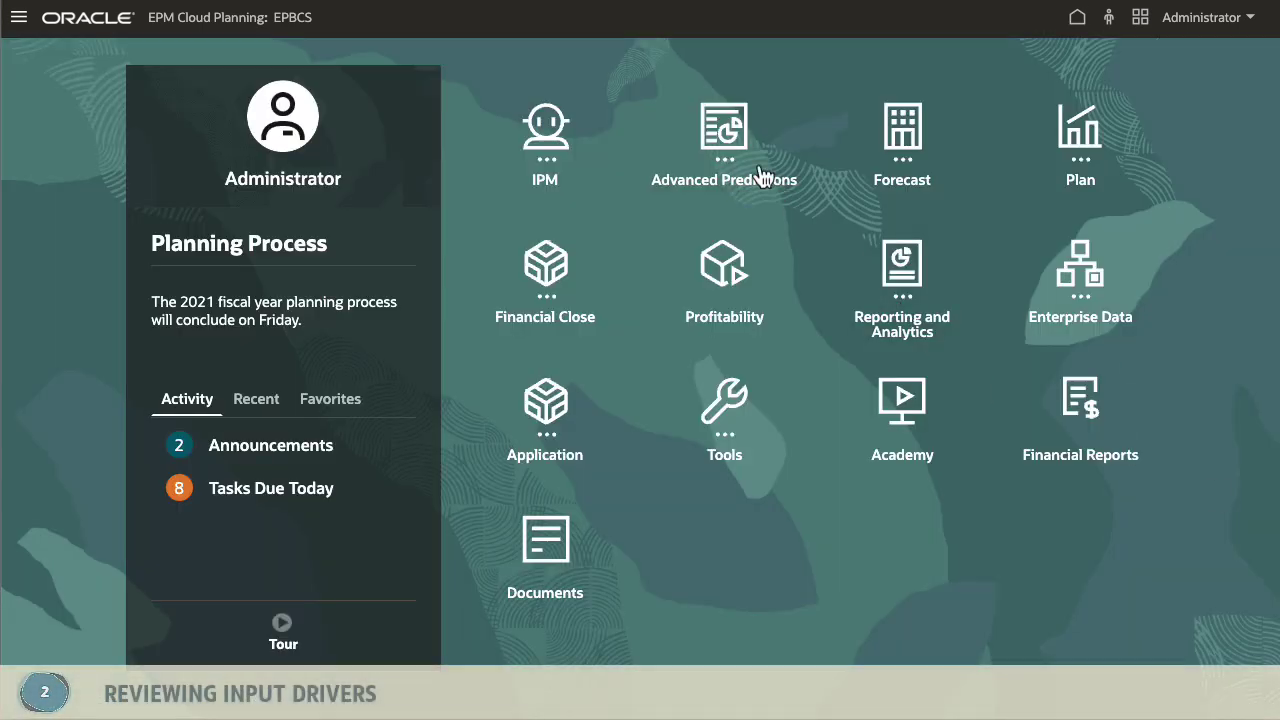
Review the Volume Prediction dashboards, covering volume analysis, the product prediction and the input drivers
{"action": "left_click", "coordinate": [726, 143]}
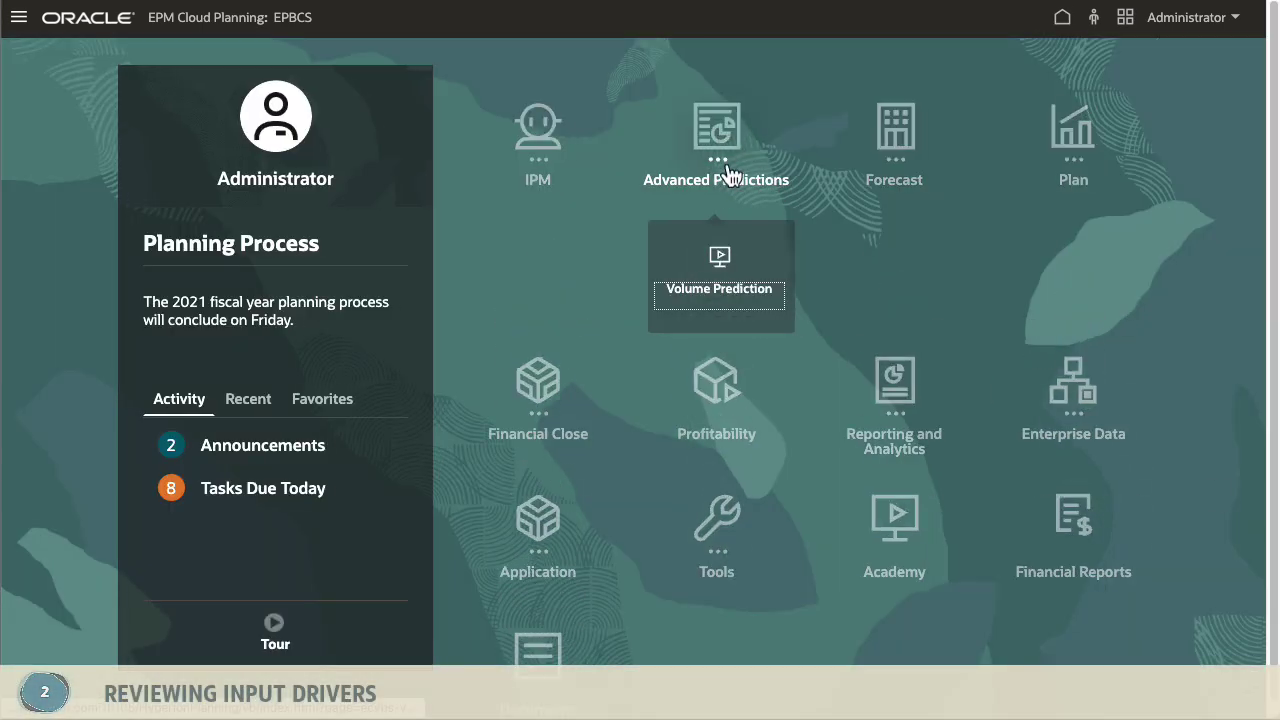
{"action": "left_click", "coordinate": [718, 262]}
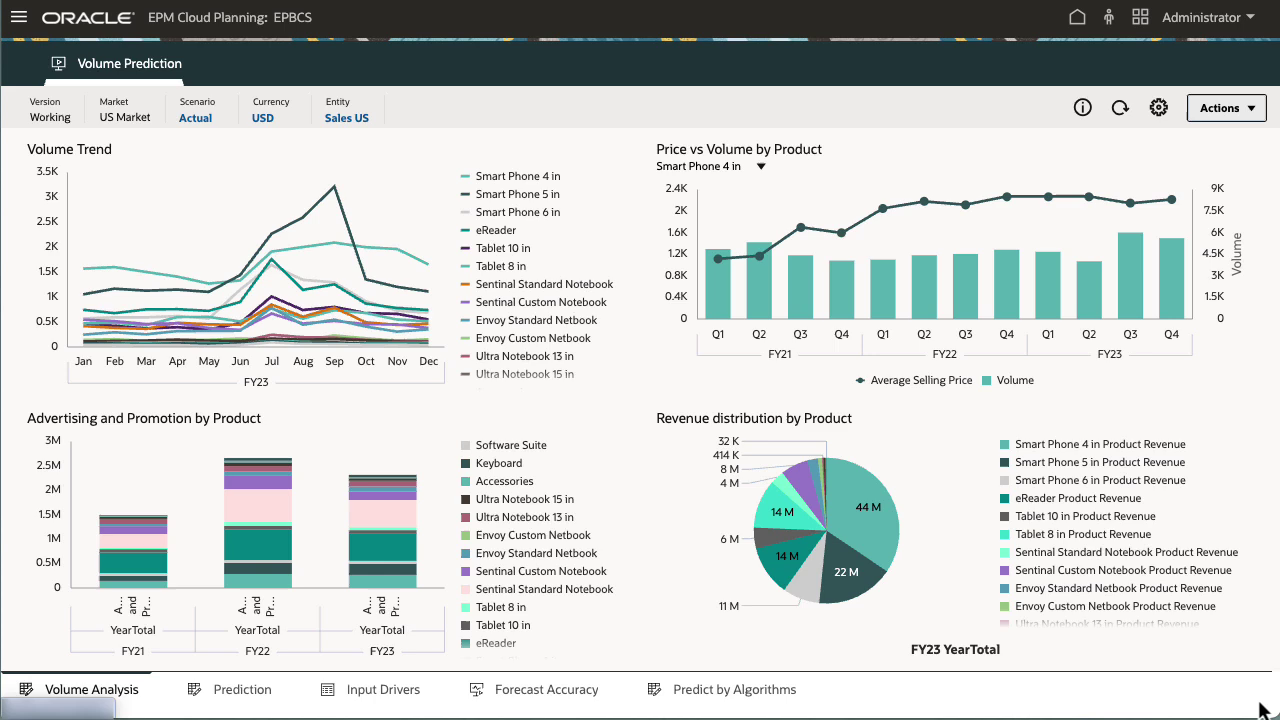
{"action": "left_click", "coordinate": [243, 695]}
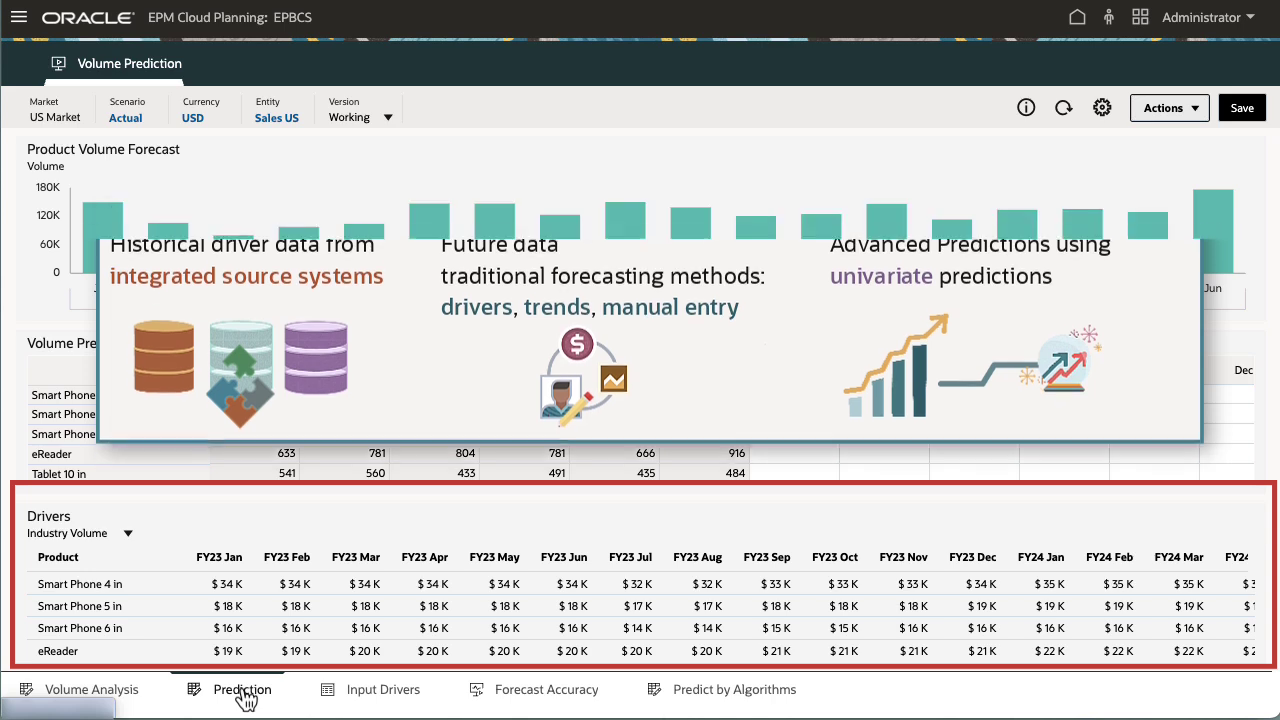
{"action": "left_click", "coordinate": [375, 692]}
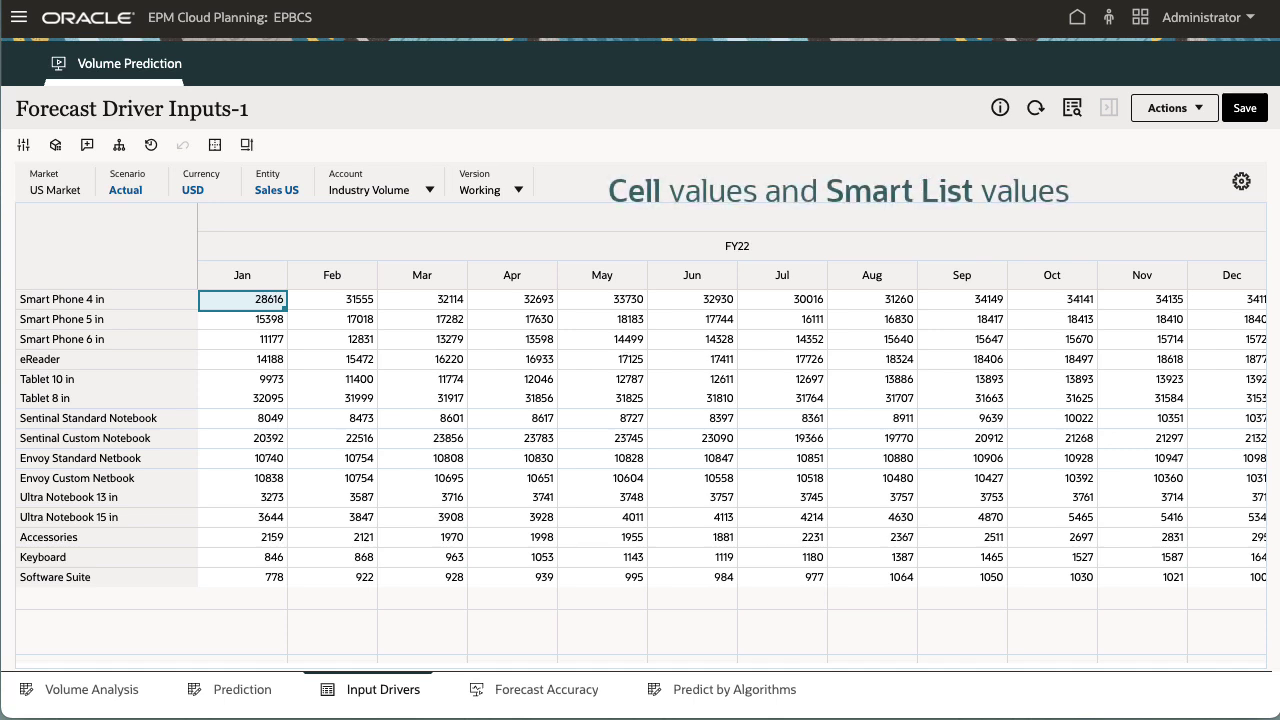
Return to the Prediction dashboard and open its Volume Prediction grid as a form
{"action": "left_click", "coordinate": [222, 692]}
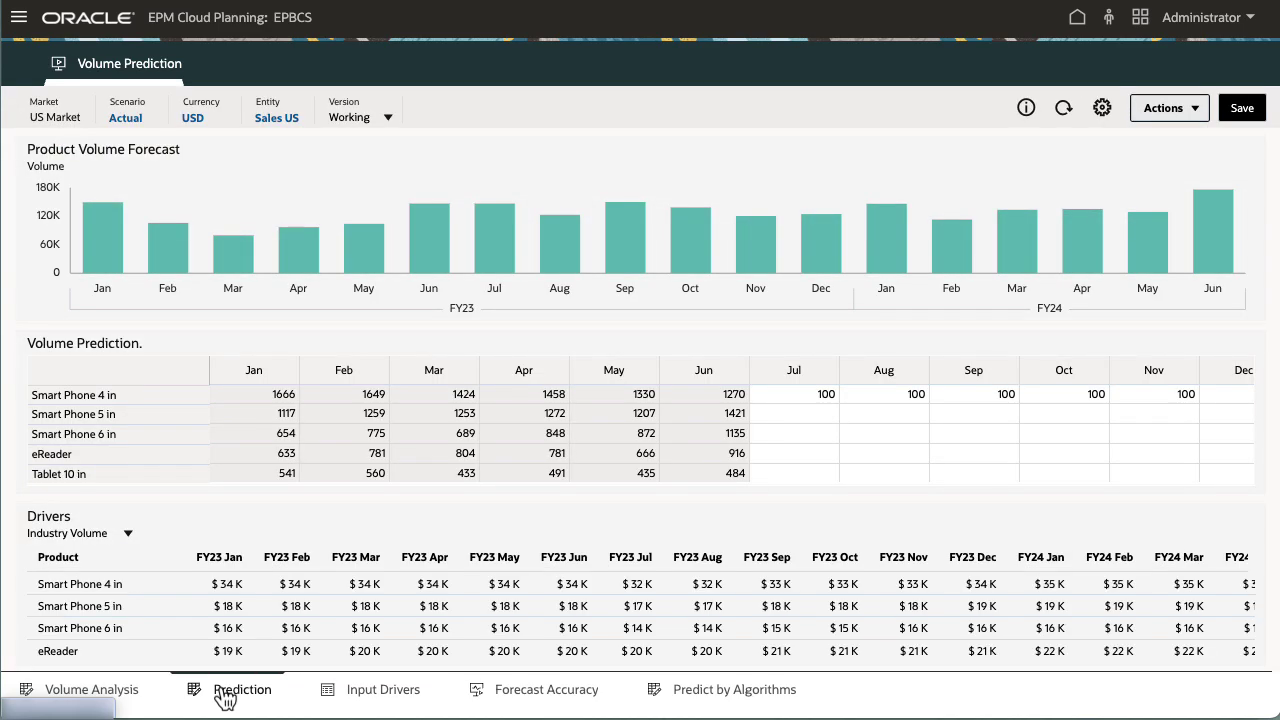
{"action": "left_click", "coordinate": [1241, 343]}
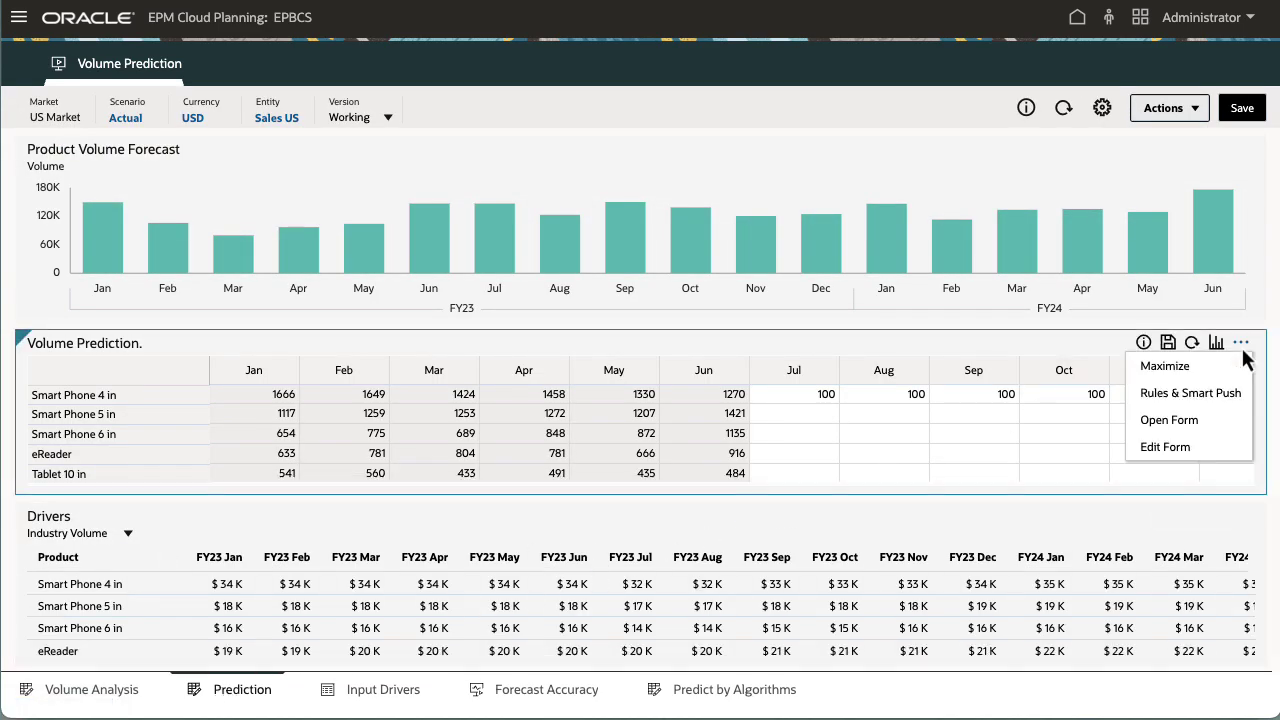
{"action": "left_click", "coordinate": [1200, 419]}
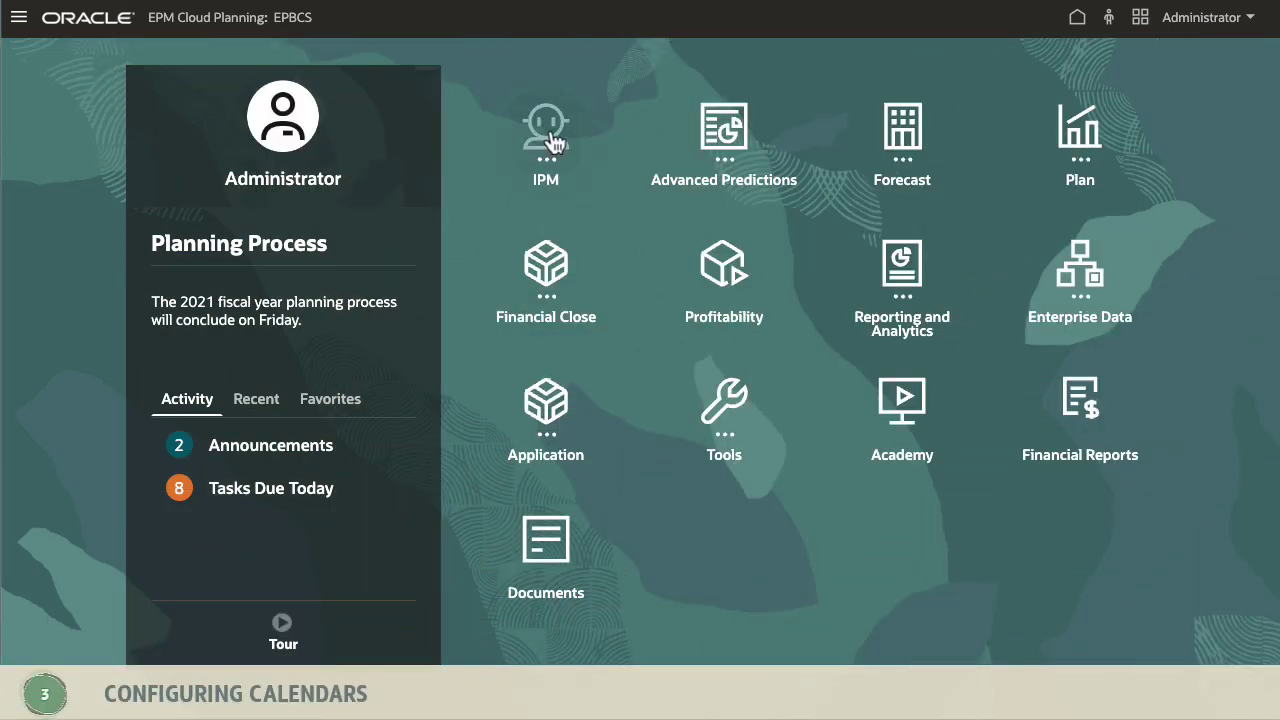
Add an IPM calendar named VolumeForecast-Monthly and assign it to the OEP_FS cube
{"action": "left_click", "coordinate": [550, 140]}
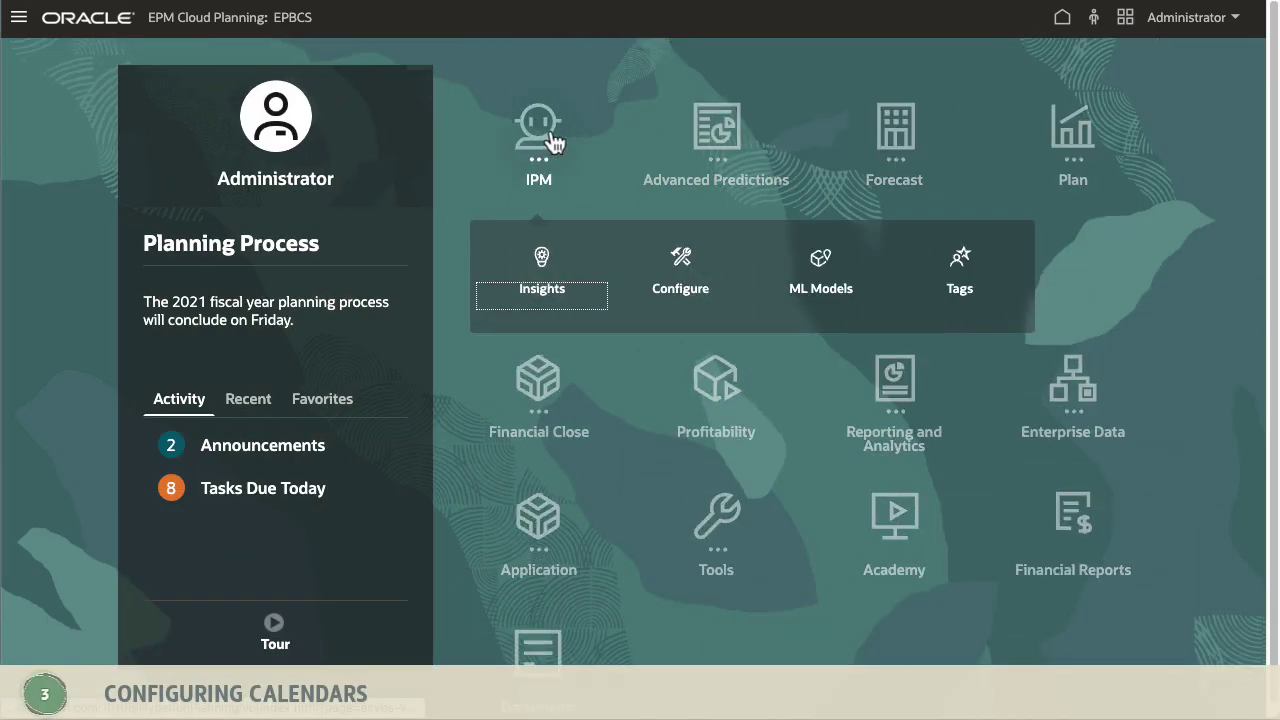
{"action": "left_click", "coordinate": [682, 268]}
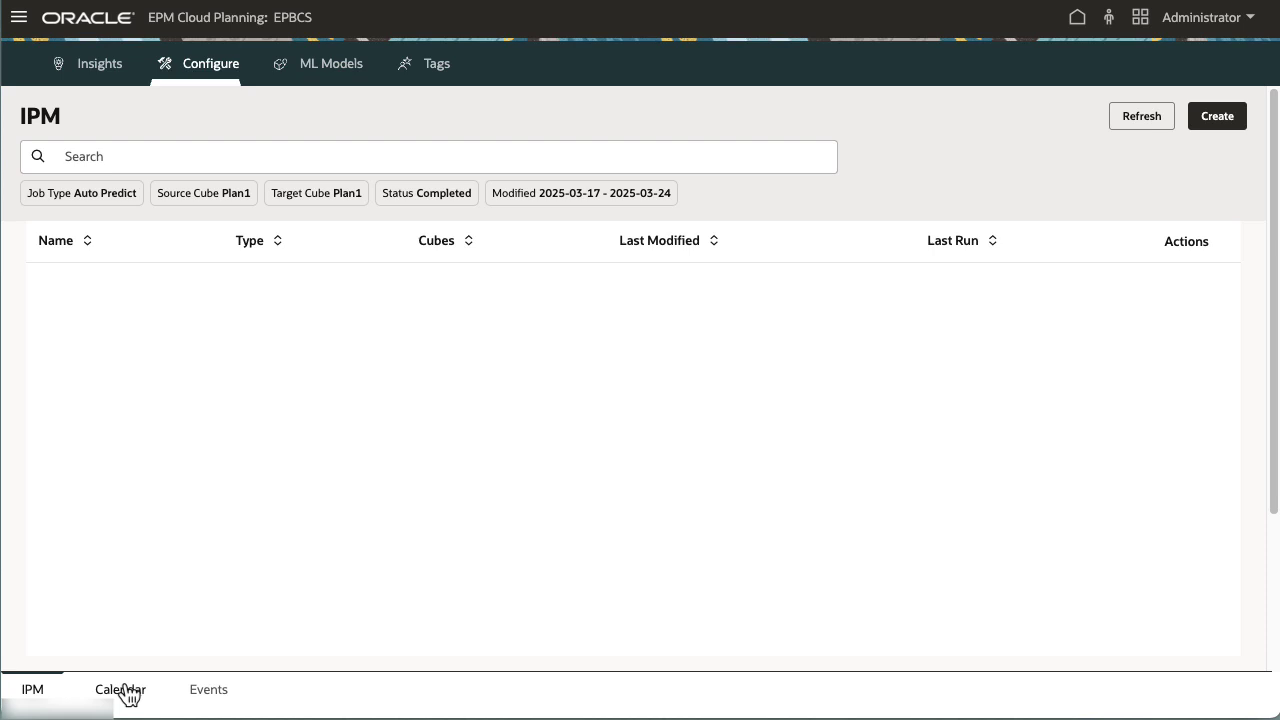
{"action": "left_click", "coordinate": [120, 689]}
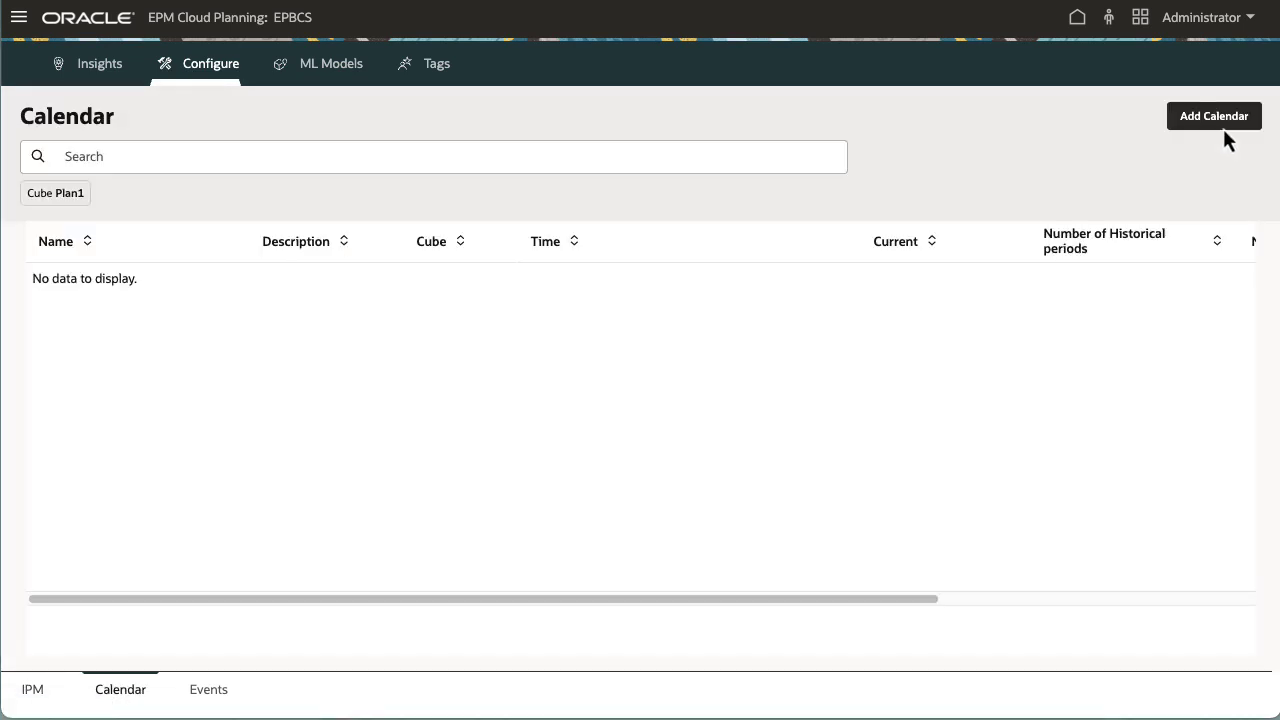
{"action": "left_click", "coordinate": [1212, 120]}
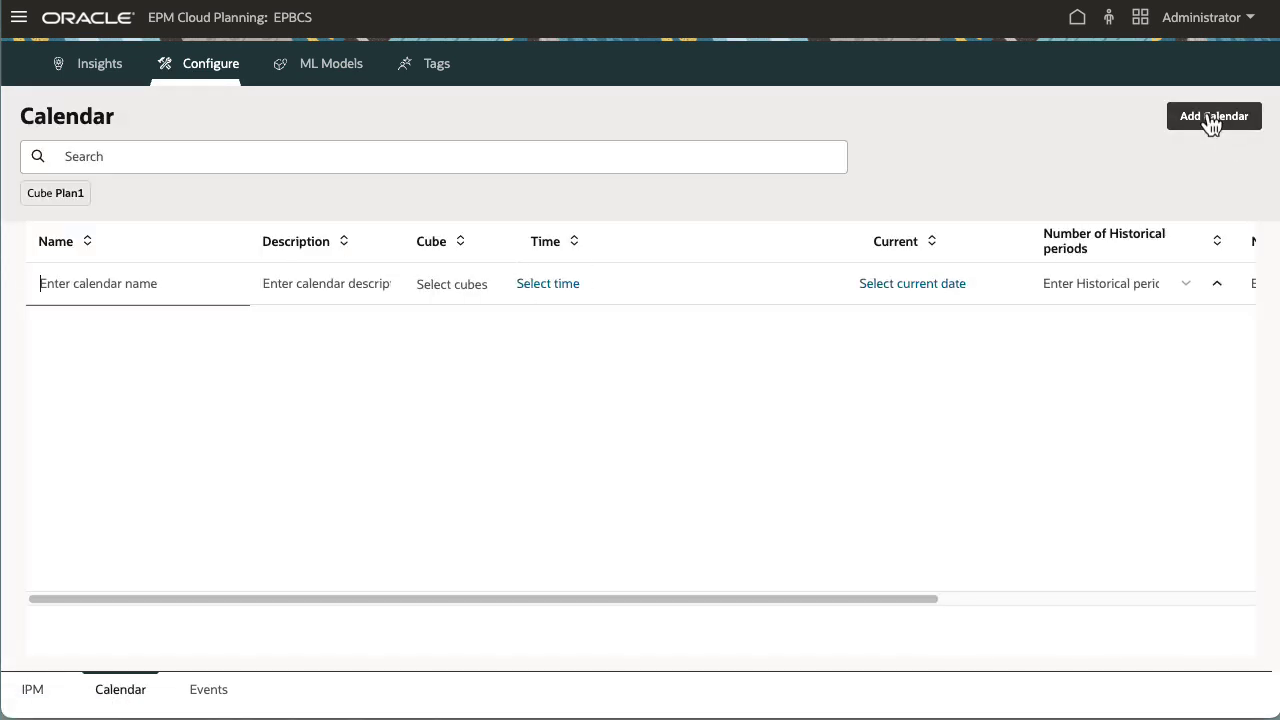
{"action": "type", "text": "VolumeForecast-Monthly"}
{"action": "left_click", "coordinate": [481, 284]}
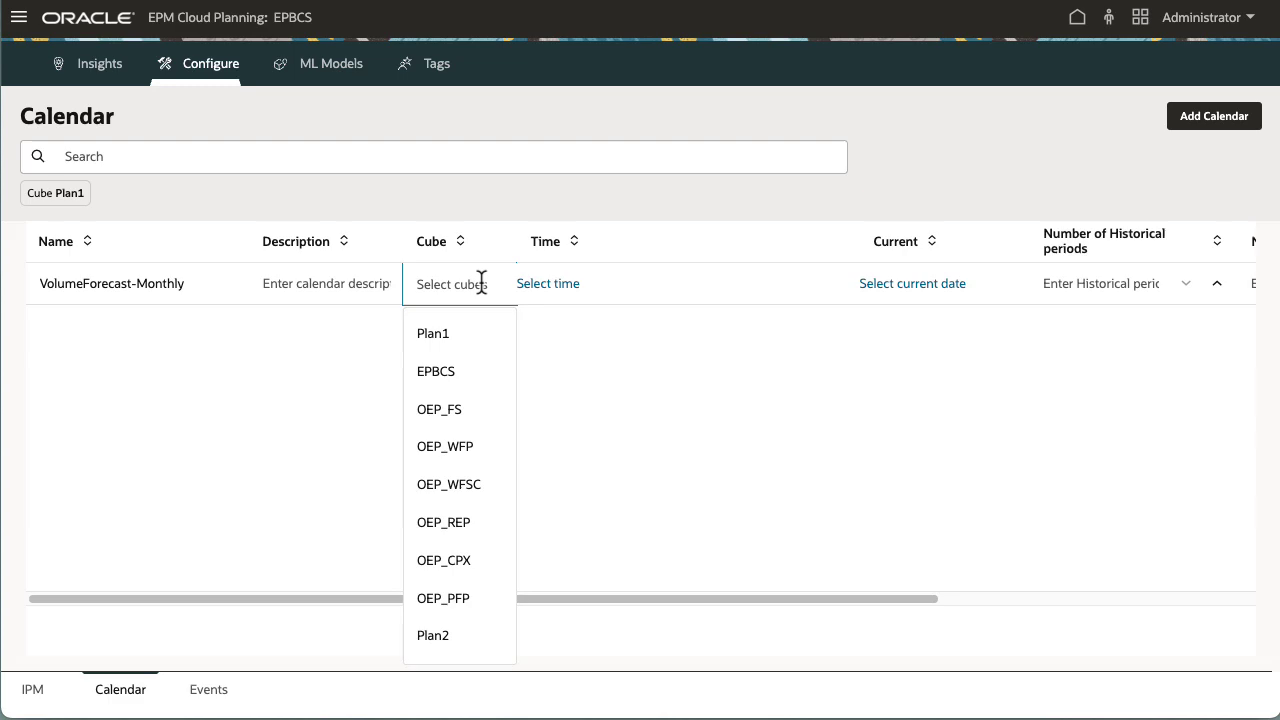
{"action": "left_click", "coordinate": [457, 411]}
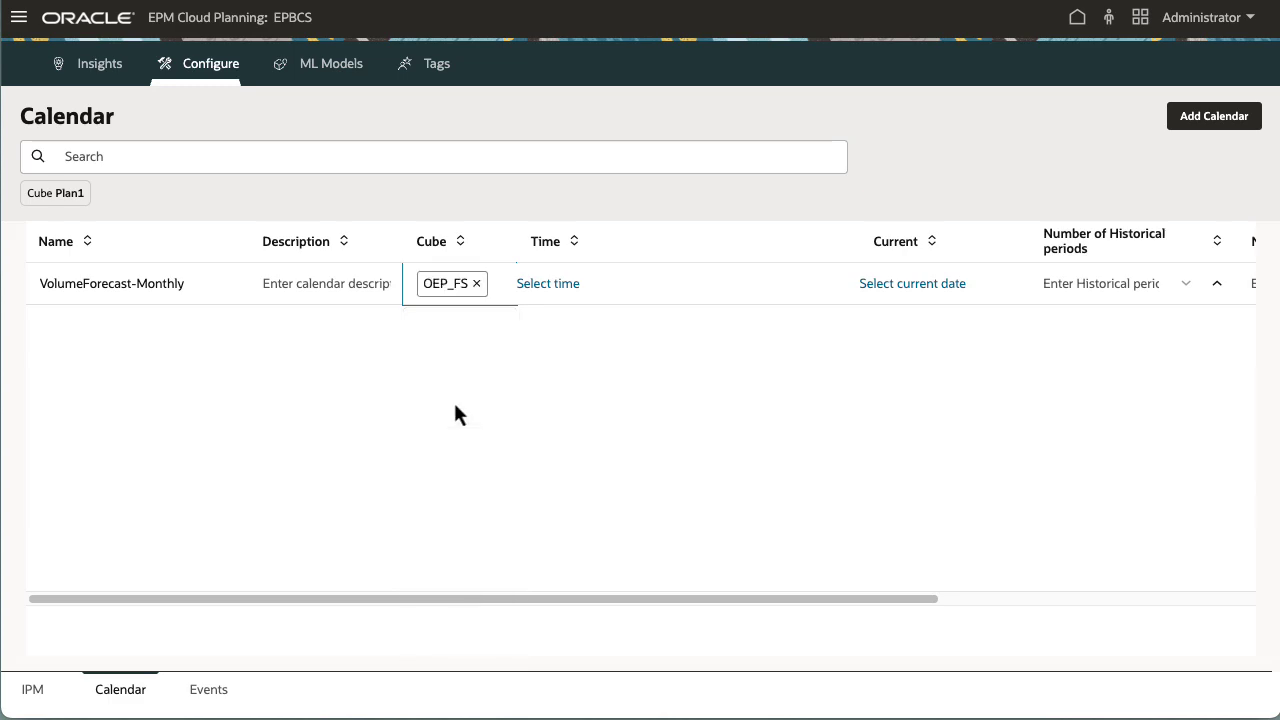
Set the calendar's time range to FY22, FY23 and FY24 with the level 0 descendants of YearTotal
{"action": "left_click", "coordinate": [545, 286]}
{"action": "left_click", "coordinate": [620, 300]}
{"action": "left_click_drag", "start_coordinate": [838, 375], "coordinate": [838, 506]}
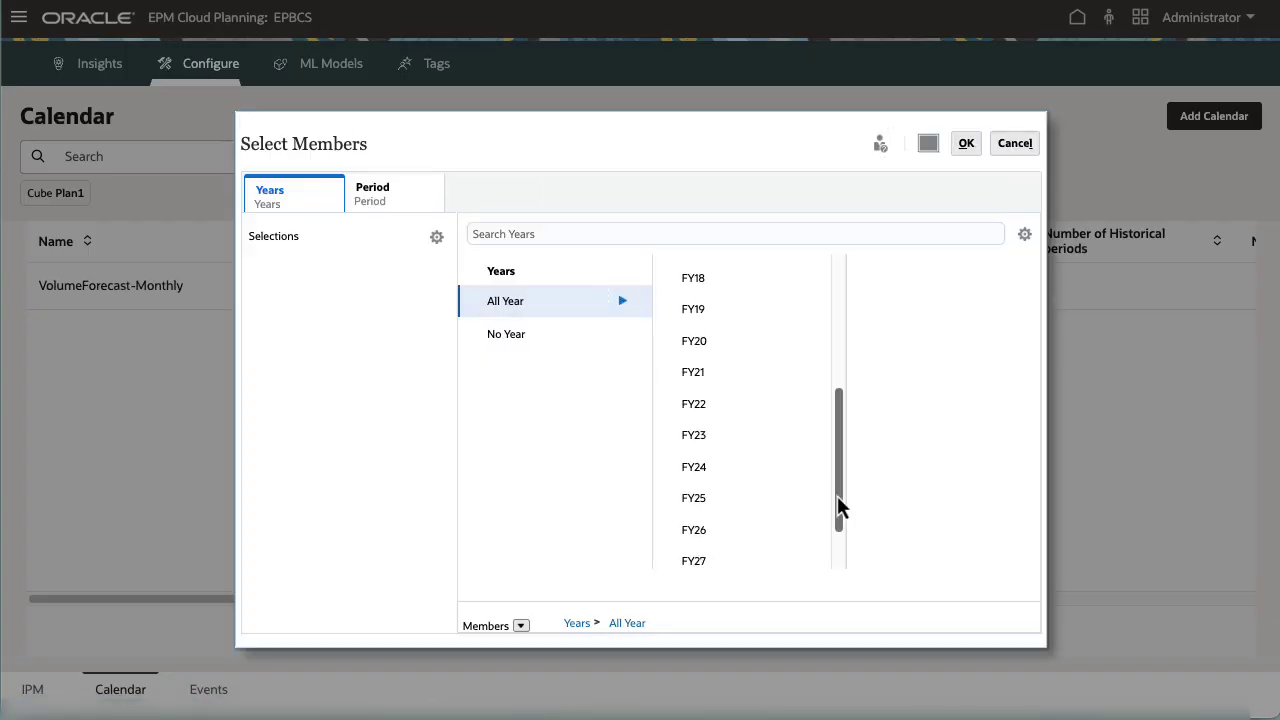
{"action": "left_click", "coordinate": [672, 408]}
{"action": "left_click", "coordinate": [668, 367]}
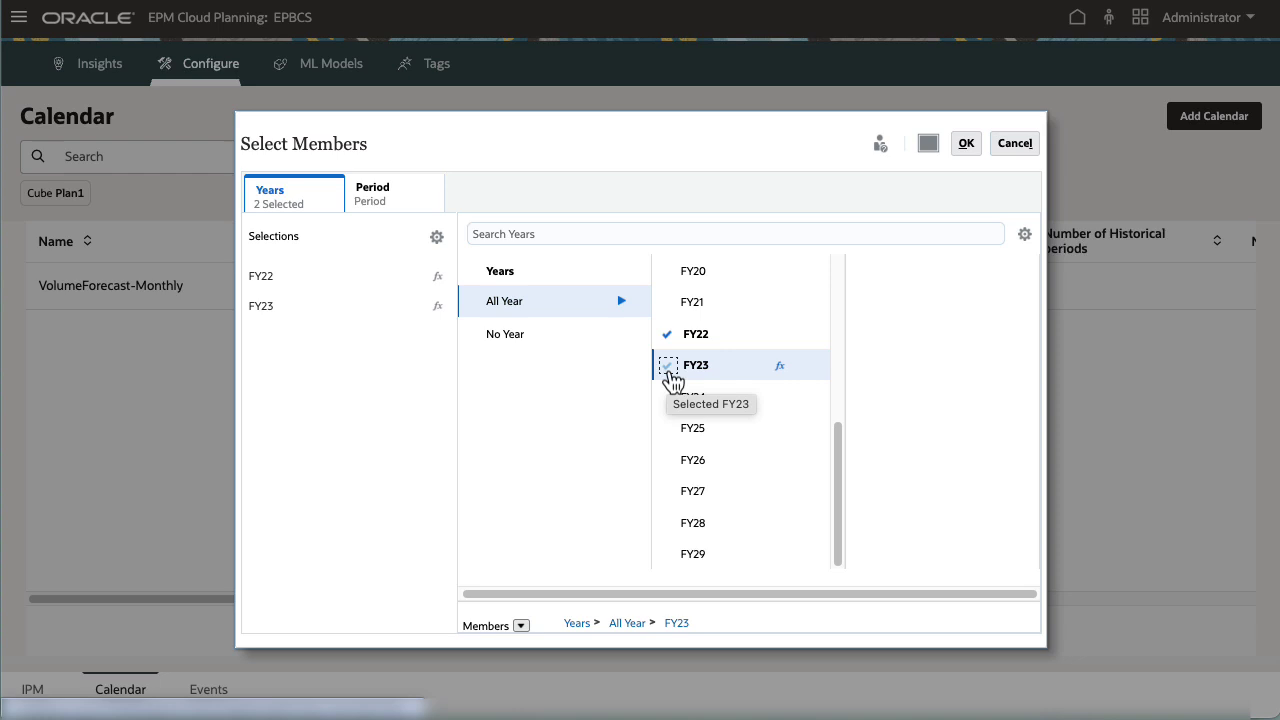
{"action": "left_click", "coordinate": [374, 200]}
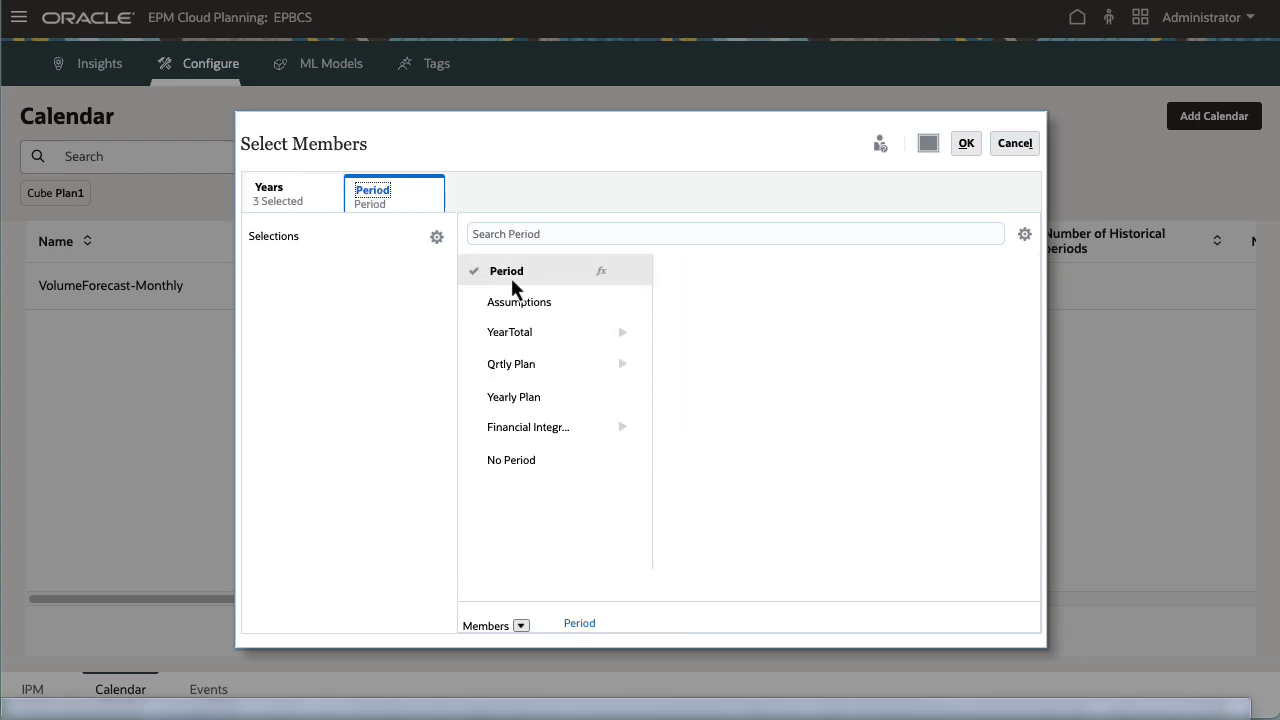
{"action": "left_click", "coordinate": [601, 336]}
{"action": "left_click", "coordinate": [463, 414]}
{"action": "left_click", "coordinate": [962, 142]}
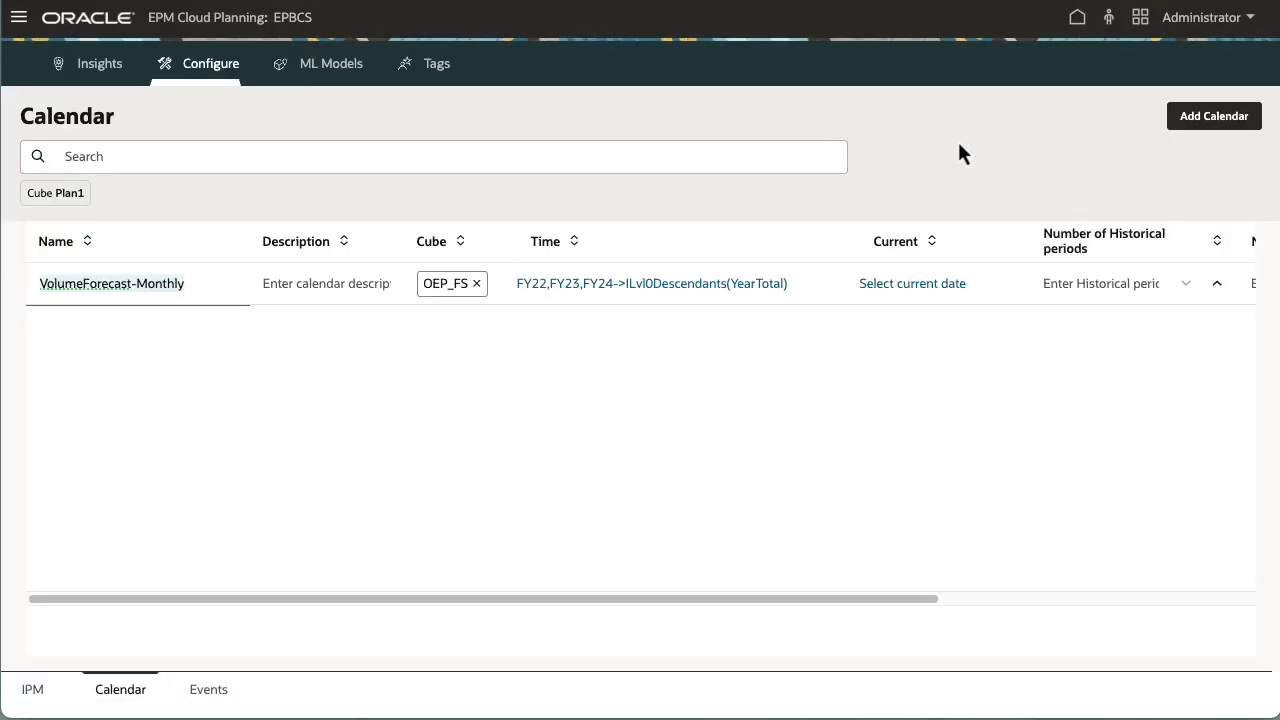
Set the calendar's current date to Jul of FY24
{"action": "left_click", "coordinate": [905, 290]}
{"action": "left_click", "coordinate": [478, 300]}
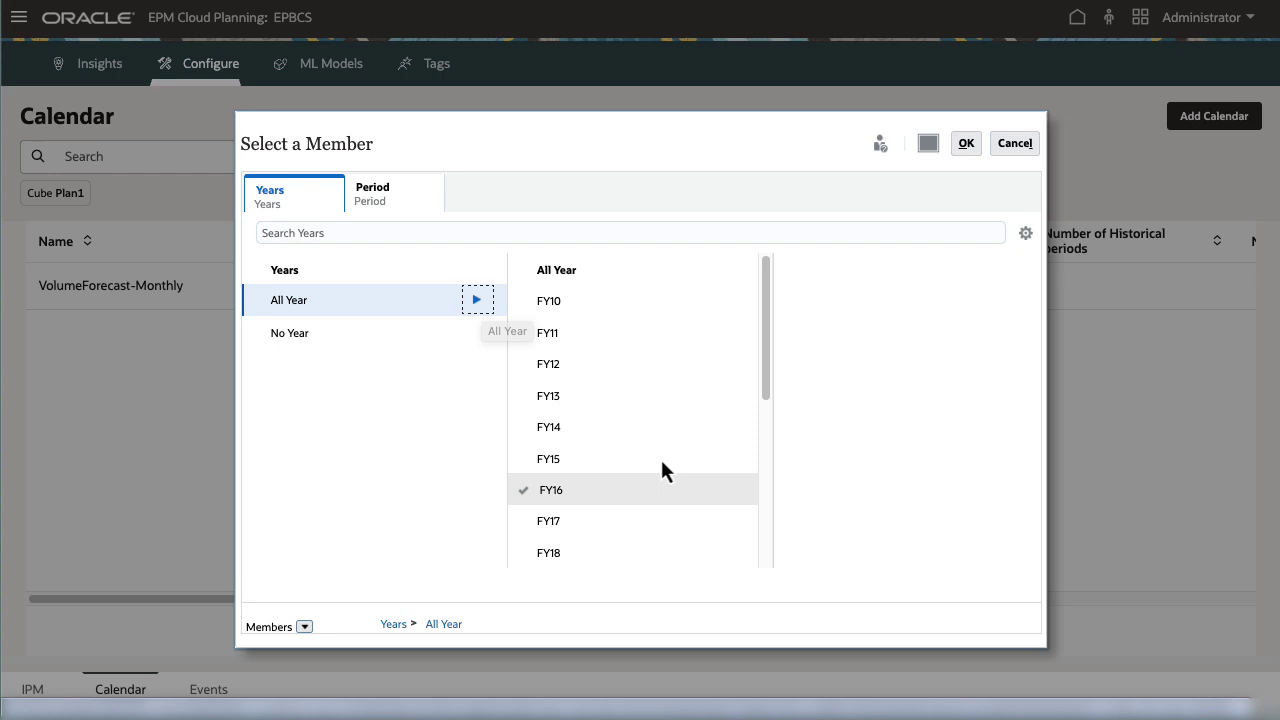
{"action": "left_click", "coordinate": [765, 562]}
{"action": "left_click", "coordinate": [526, 466]}
{"action": "left_click", "coordinate": [374, 195]}
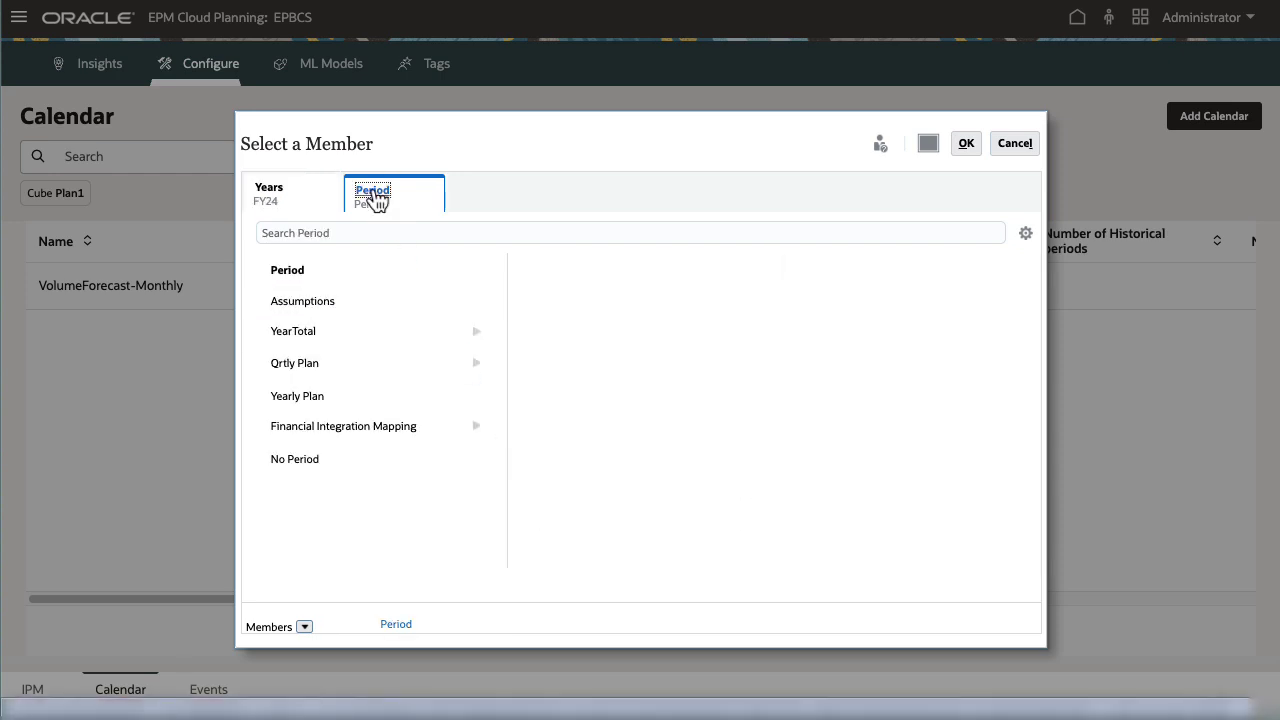
{"action": "left_click", "coordinate": [478, 336]}
{"action": "left_click", "coordinate": [740, 371]}
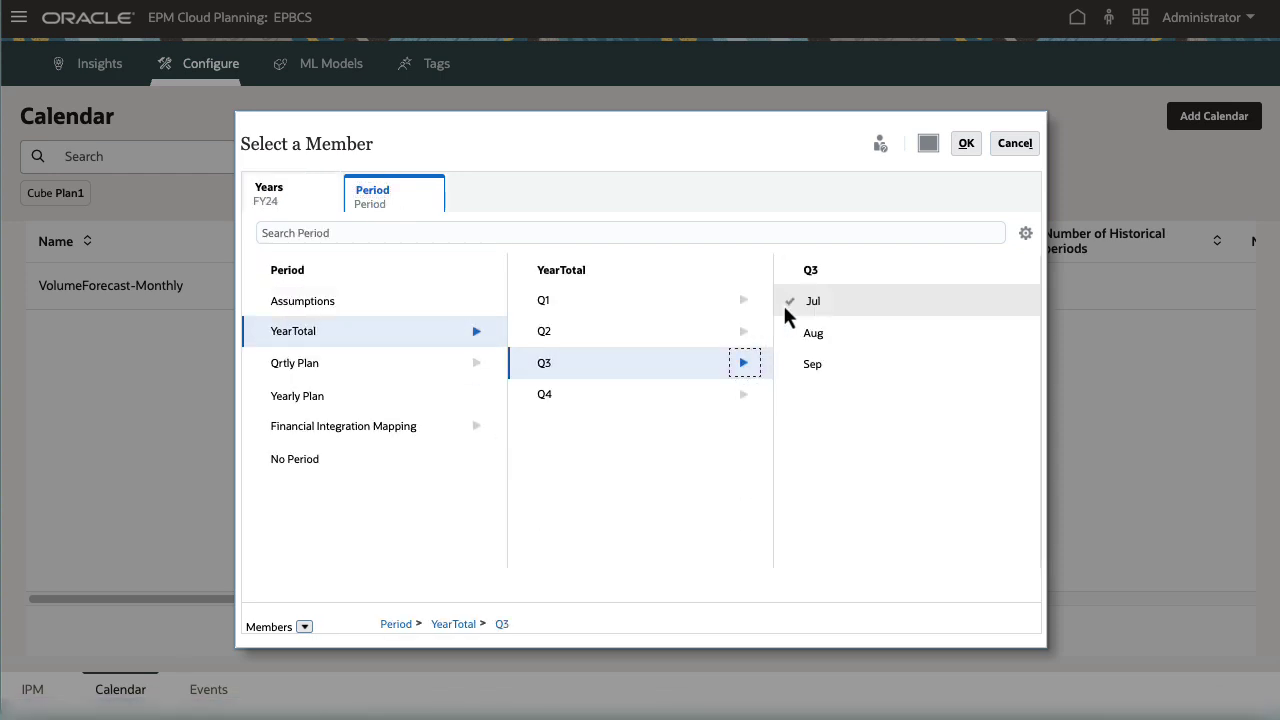
{"action": "left_click", "coordinate": [787, 313]}
{"action": "left_click", "coordinate": [965, 146]}
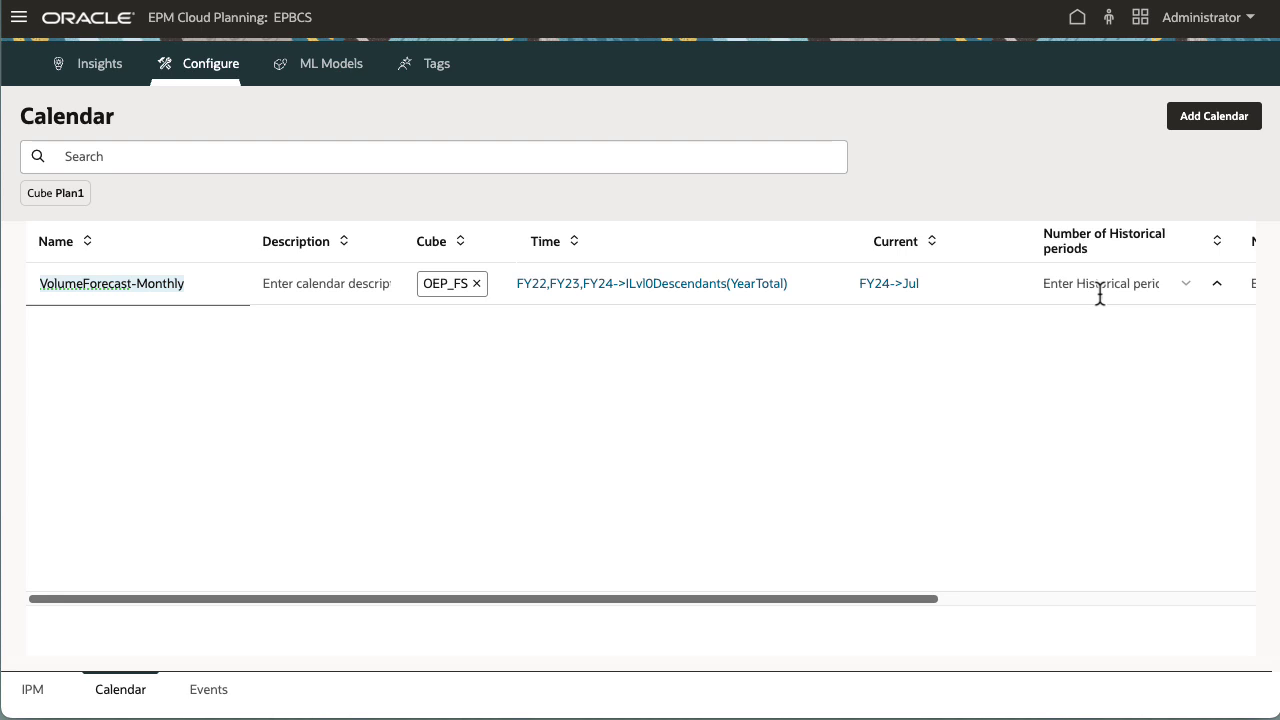
Set 30 historical periods and 6 future periods for the calendar and save its row
{"action": "left_click", "coordinate": [1097, 283]}
{"action": "type", "text": "3"}
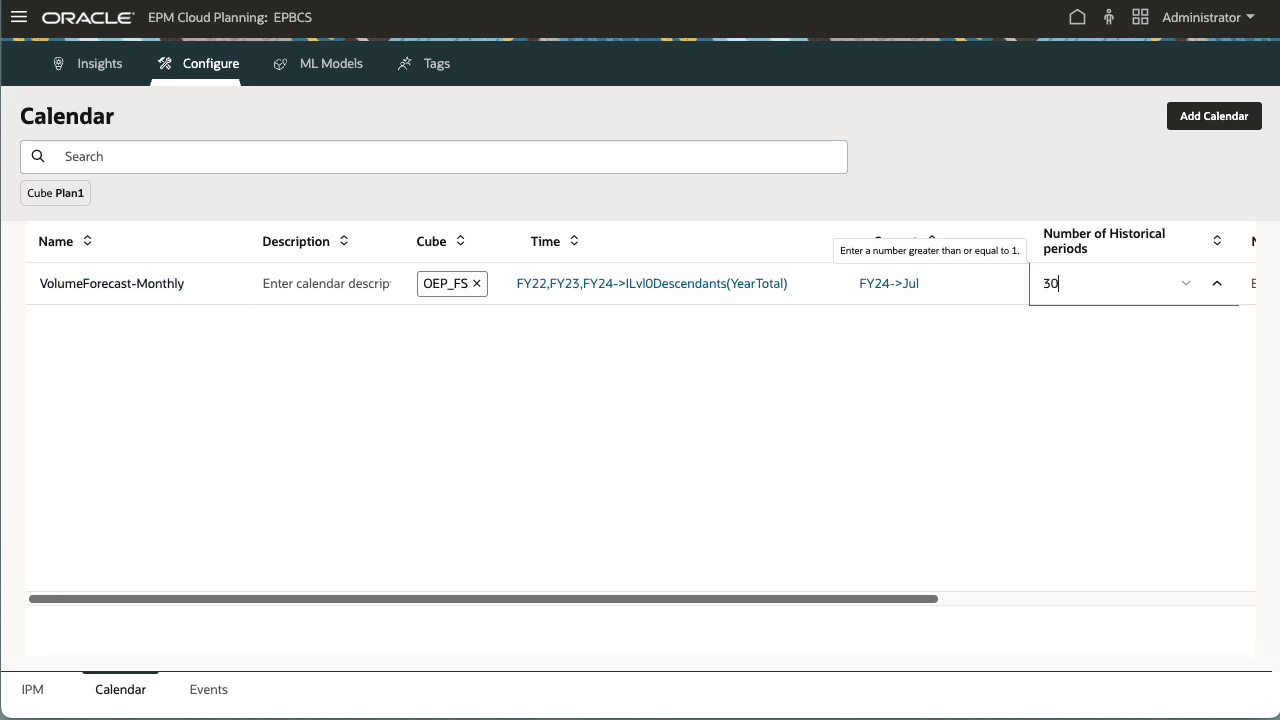
{"action": "type", "text": "0"}
{"action": "key", "text": "Tab"}
{"action": "type", "text": "6"}
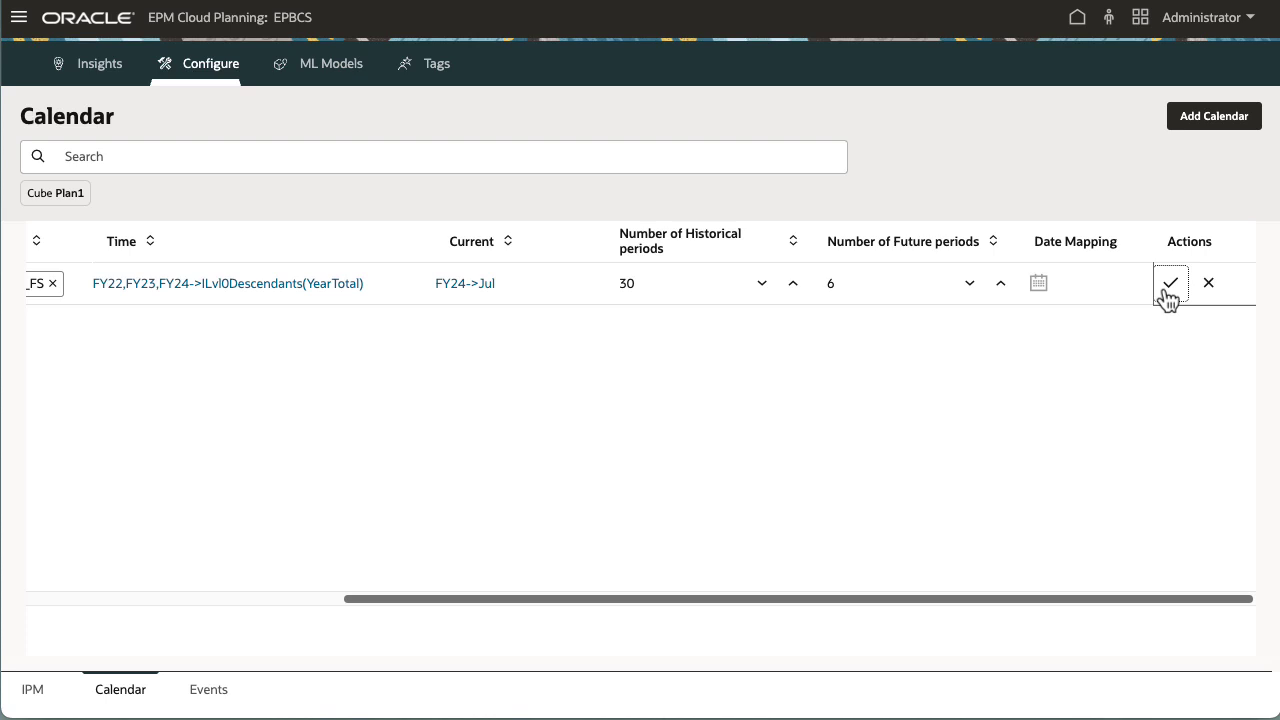
{"action": "left_click", "coordinate": [1162, 288]}
{"action": "scroll", "coordinate": [1239, 600], "scroll_direction": "right", "scroll_amount": 5}
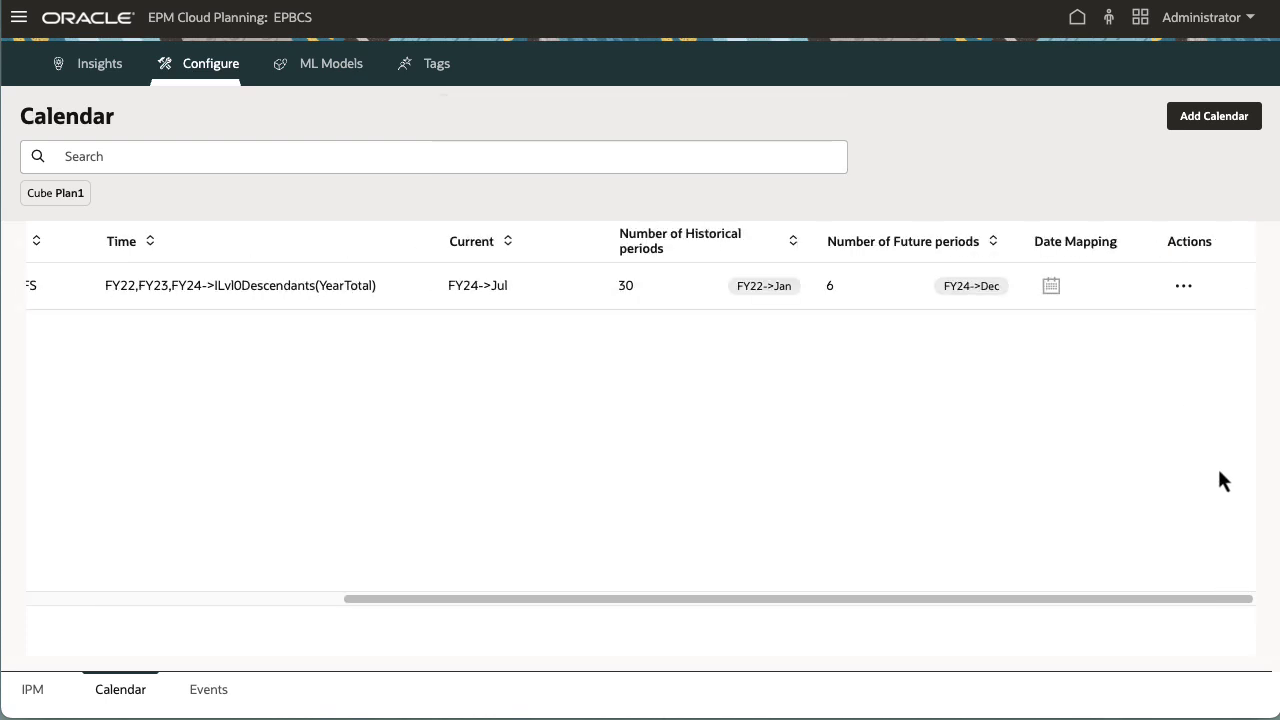
Edit the calendar's monthly date mapping so FY24->Jul corresponds to Jul 2024, and save the mapping
{"action": "left_click", "coordinate": [1184, 286]}
{"action": "left_click", "coordinate": [1207, 341]}
{"action": "scroll", "coordinate": [1239, 602], "scroll_direction": "right", "scroll_amount": 5}
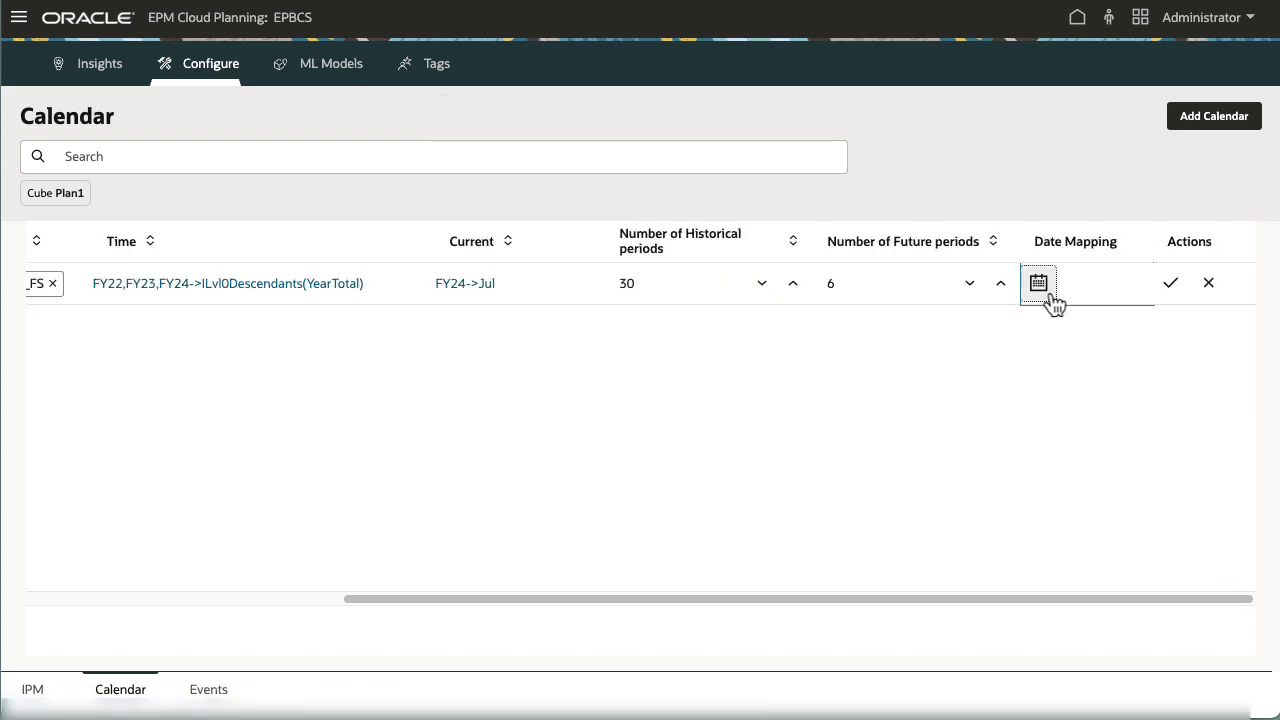
{"action": "left_click", "coordinate": [1040, 284]}
{"action": "left_click", "coordinate": [1102, 256]}
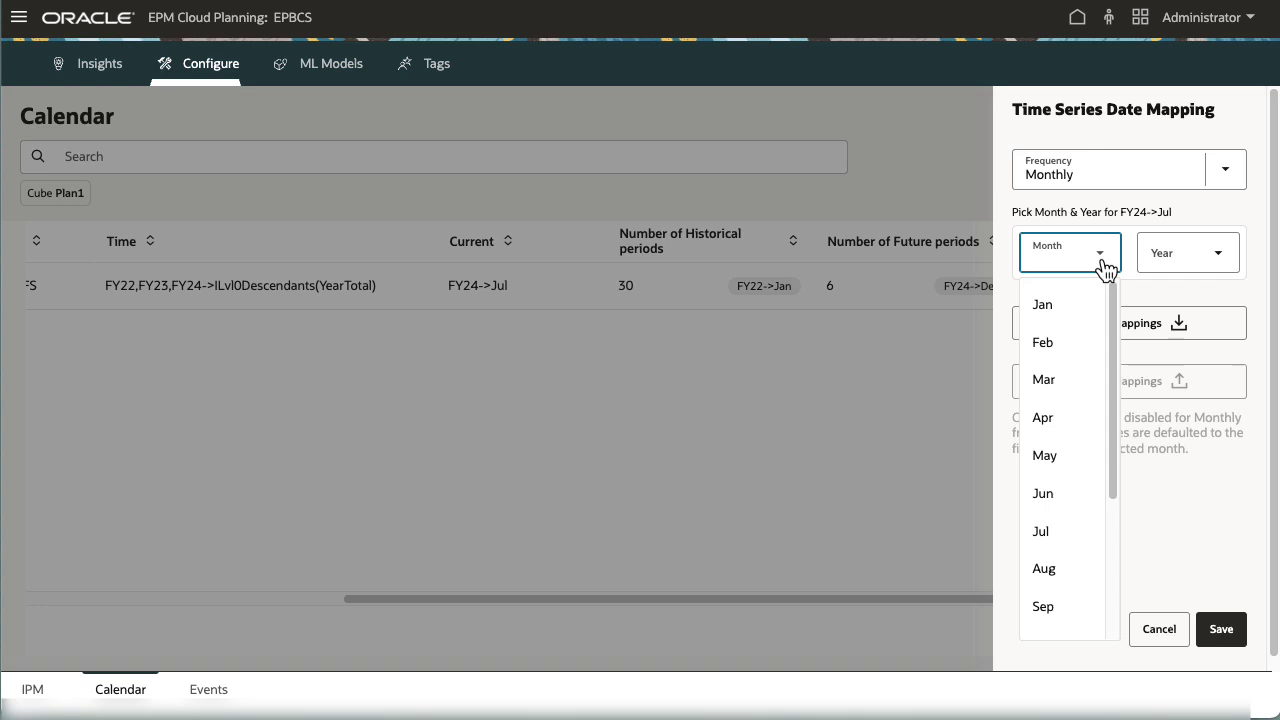
{"action": "left_click", "coordinate": [1046, 531]}
{"action": "left_click", "coordinate": [1219, 270]}
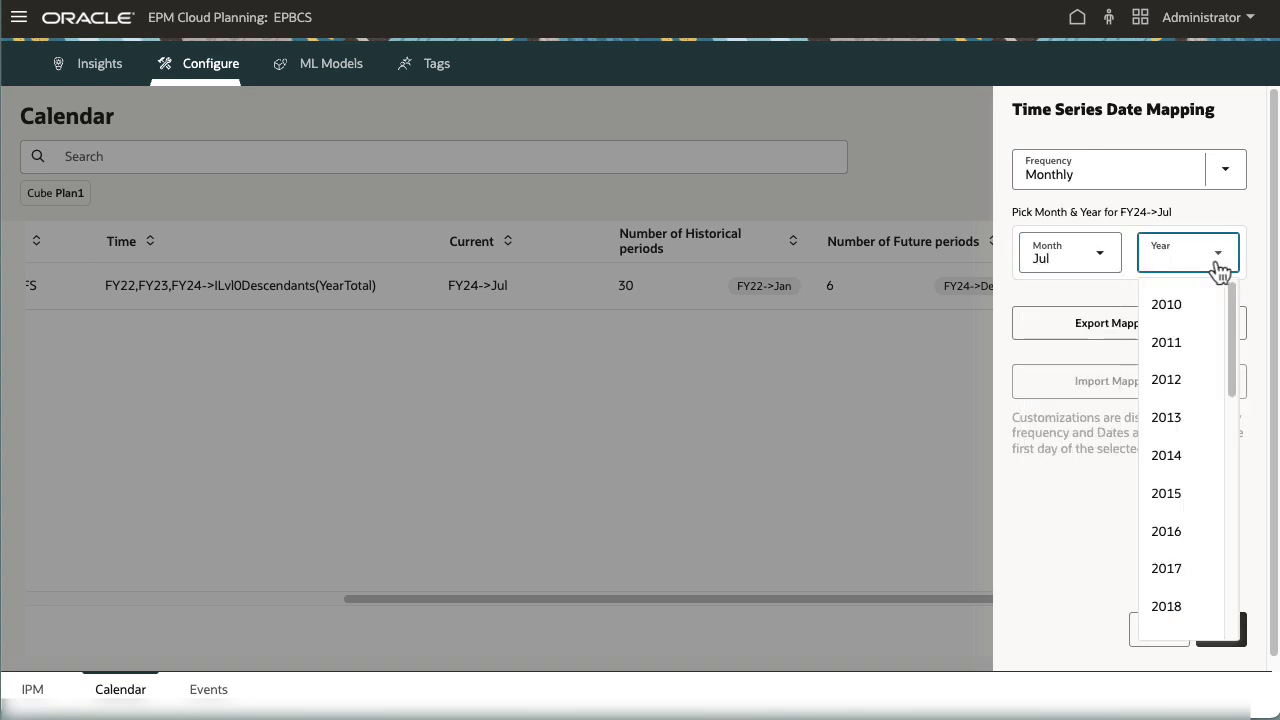
{"action": "scroll", "coordinate": [1228, 500], "scroll_direction": "down", "scroll_amount": 3}
{"action": "left_click", "coordinate": [1193, 507]}
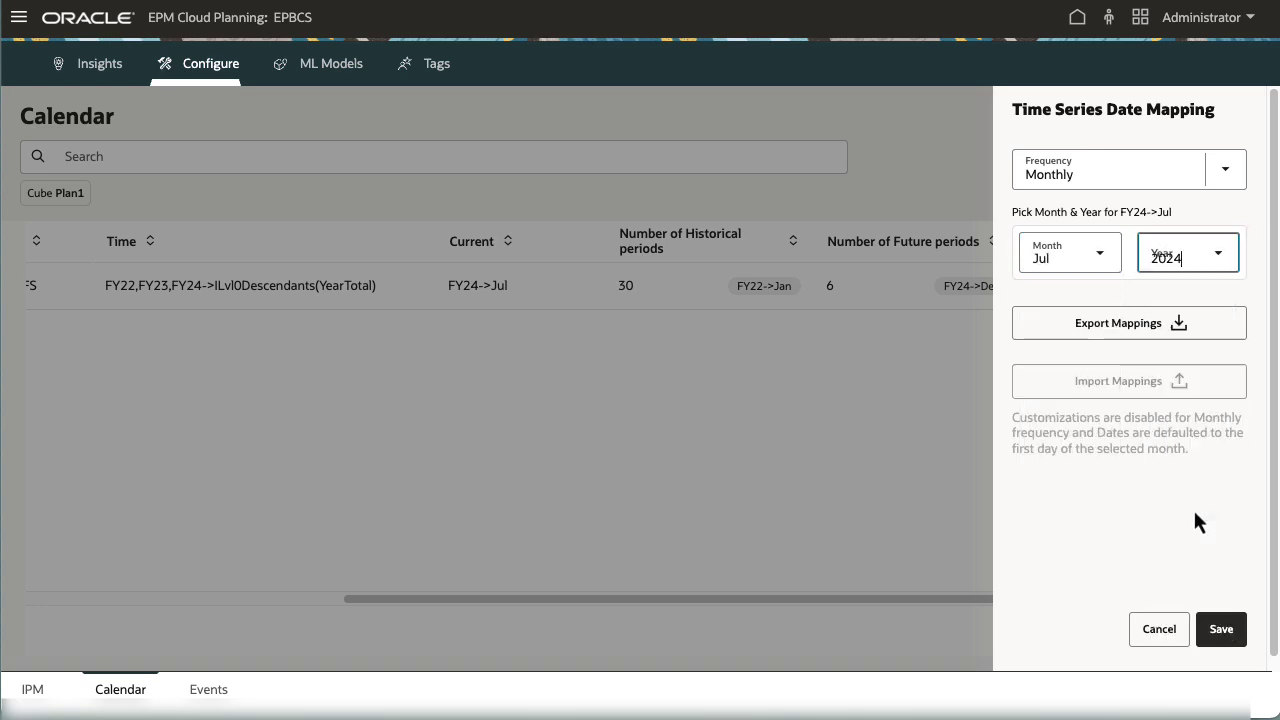
{"action": "left_click", "coordinate": [1219, 627]}
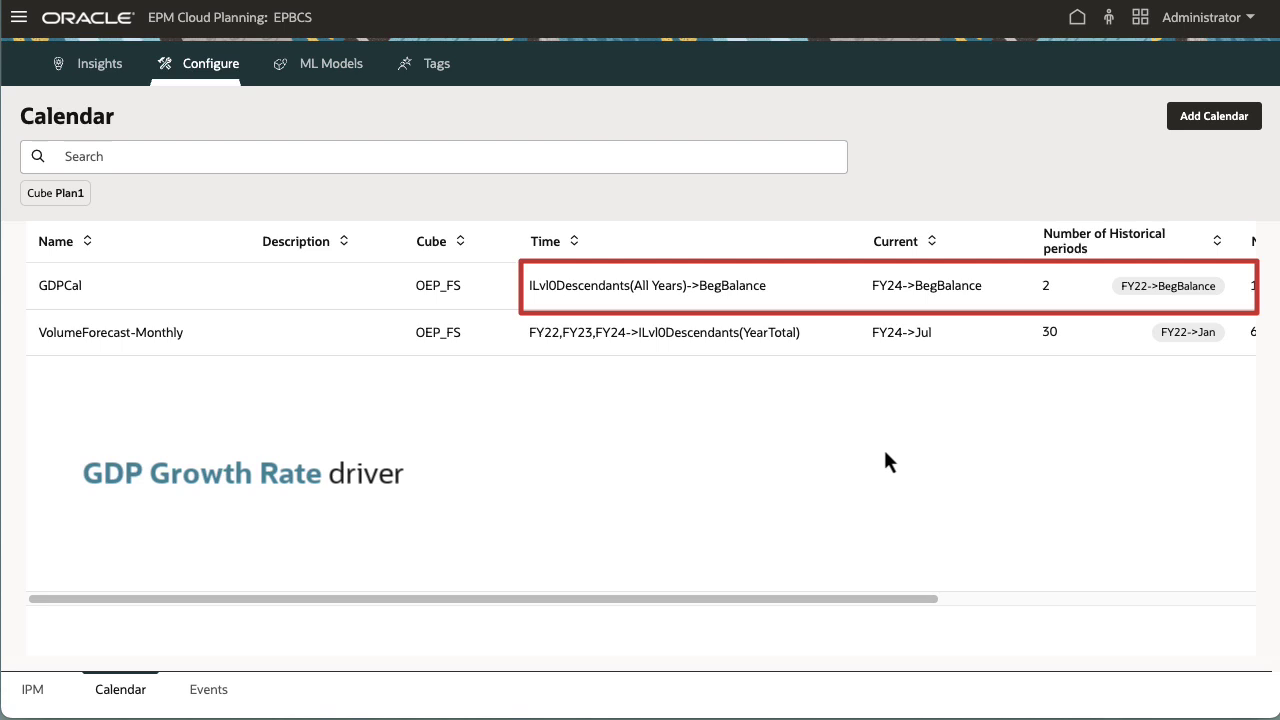
Add a new event named WinterShutdown and set its type to Repeat
{"action": "left_click", "coordinate": [208, 692]}
{"action": "left_click", "coordinate": [1208, 116]}
{"action": "type", "text": "WinterShutdown"}
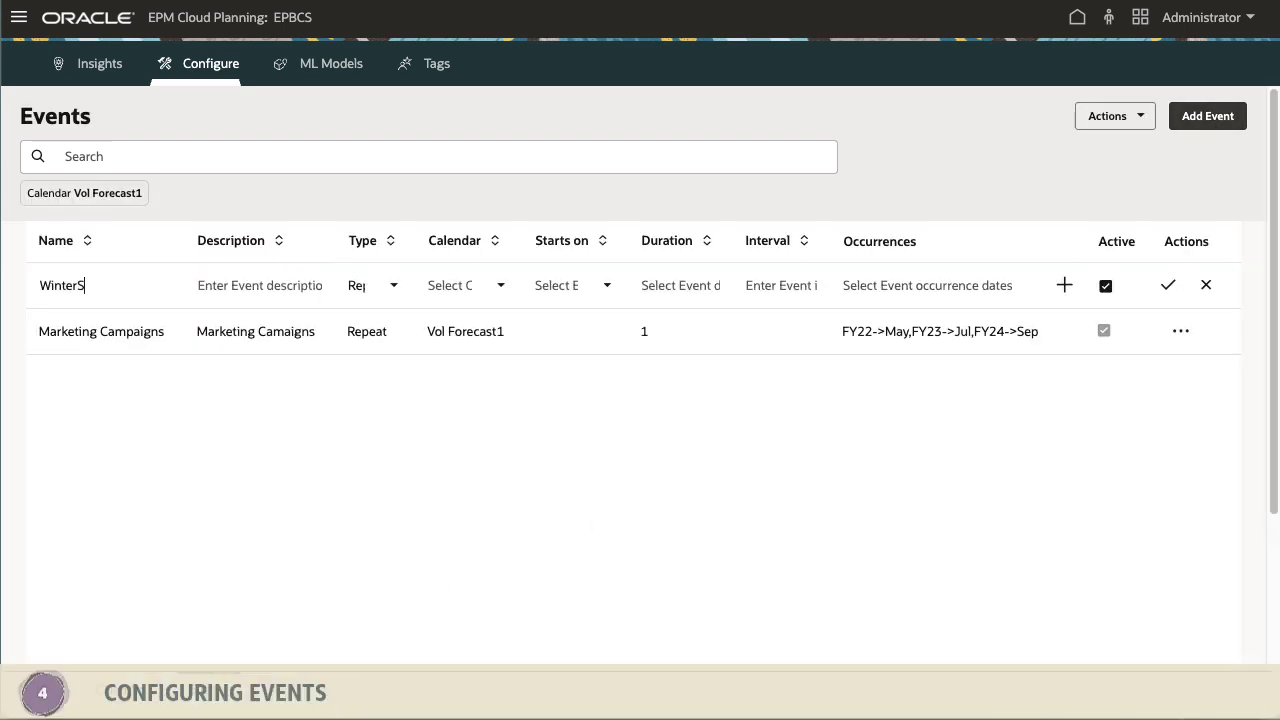
{"action": "left_click", "coordinate": [394, 290]}
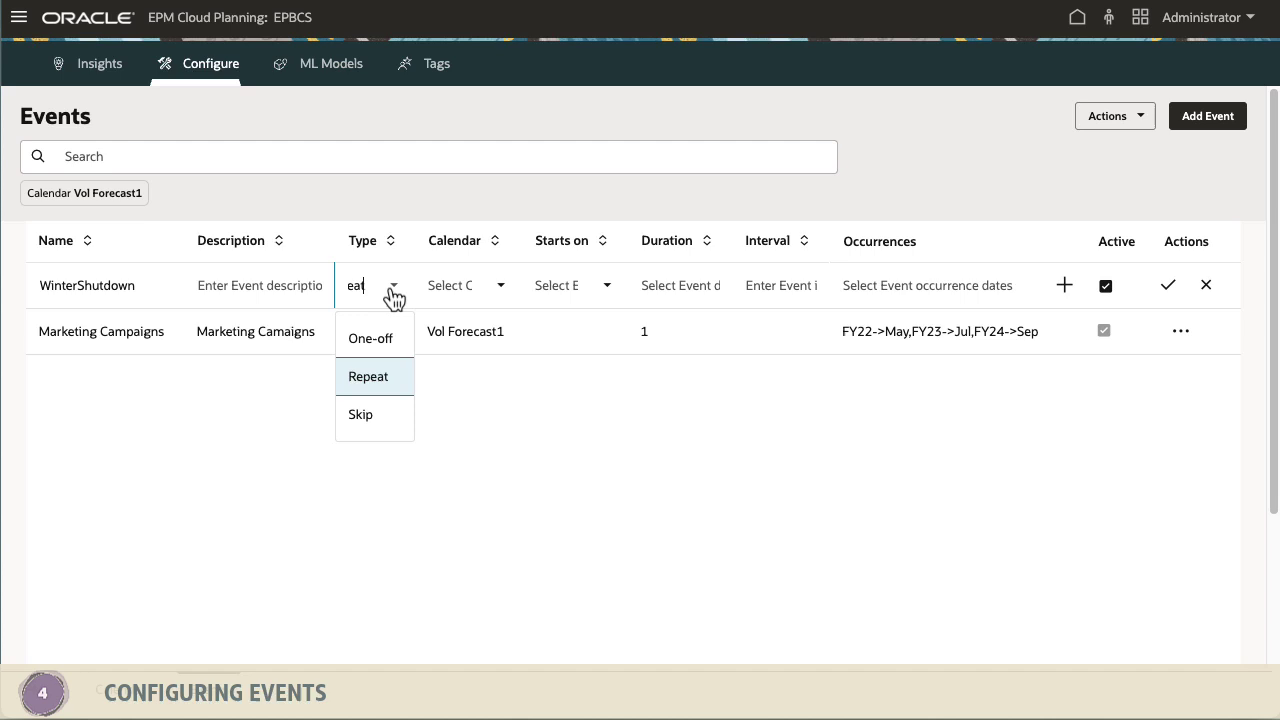
{"action": "left_click", "coordinate": [348, 377]}
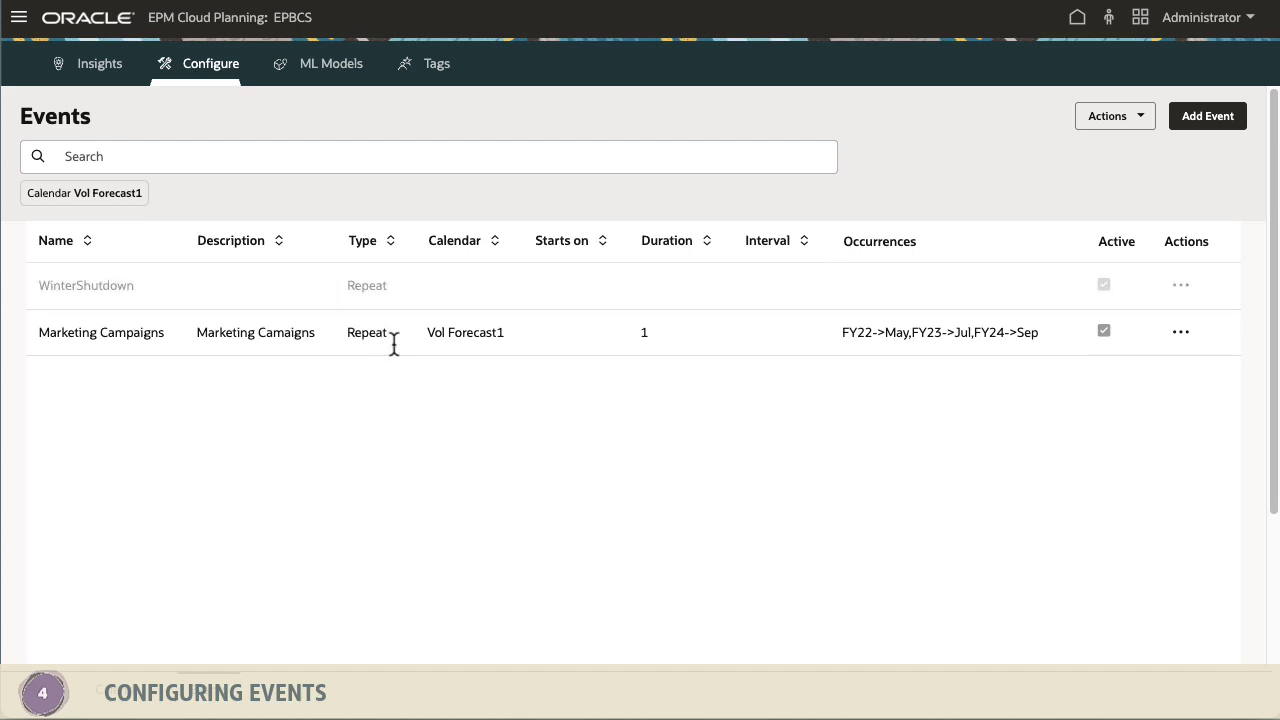
Assign the VolumeForecast-Monthly calendar to the WinterShutdown event and set its start to FY23->Dec
{"action": "left_click", "coordinate": [500, 288]}
{"action": "left_click", "coordinate": [574, 334]}
{"action": "left_click", "coordinate": [605, 287]}
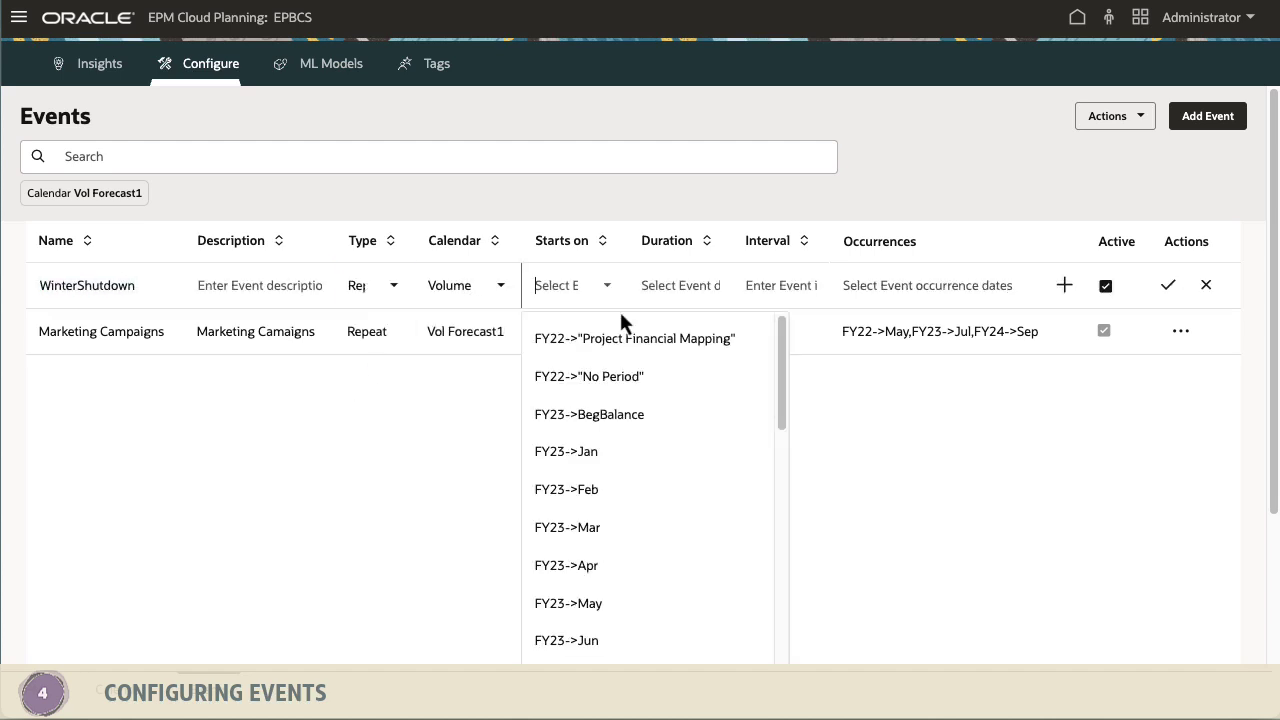
{"action": "scroll", "coordinate": [779, 459], "scroll_direction": "down", "scroll_amount": 5}
{"action": "left_click", "coordinate": [692, 396]}
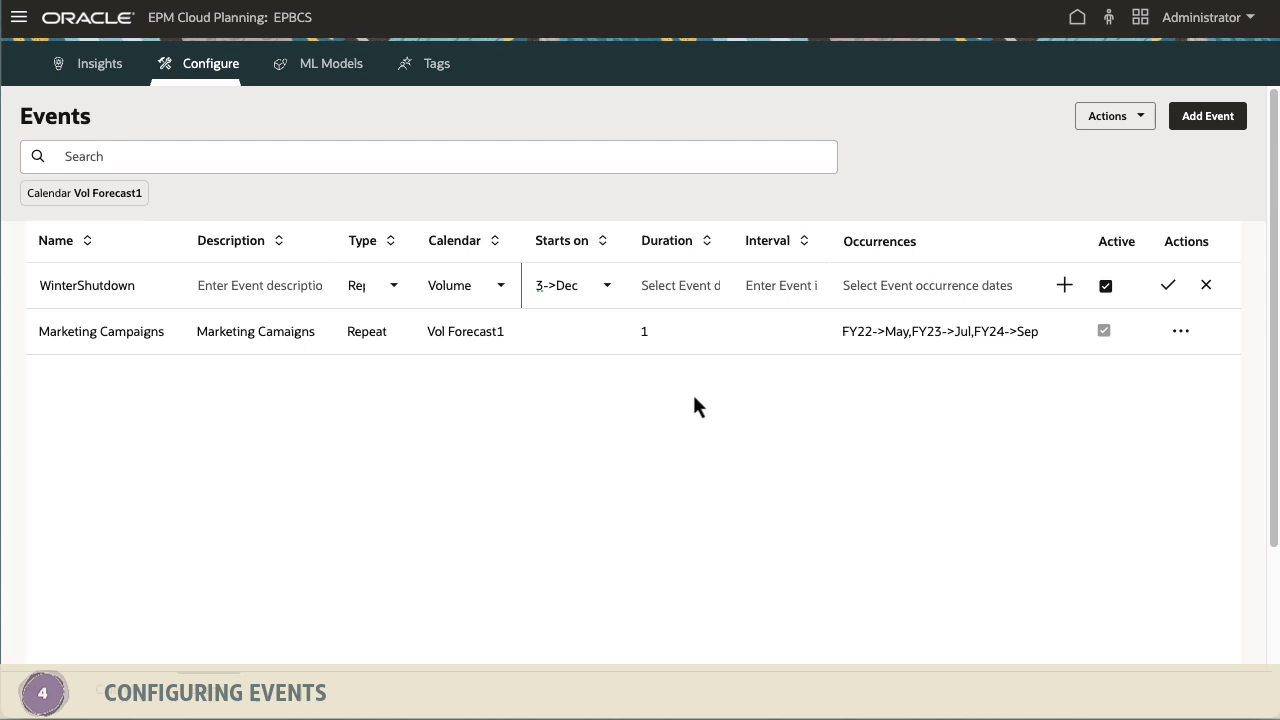
Set the event's duration to 1, interval to 12 and occurrences to FY23->Dec and FY24->Mar, and save the event
{"action": "key", "text": "Tab"}
{"action": "type", "text": "1"}
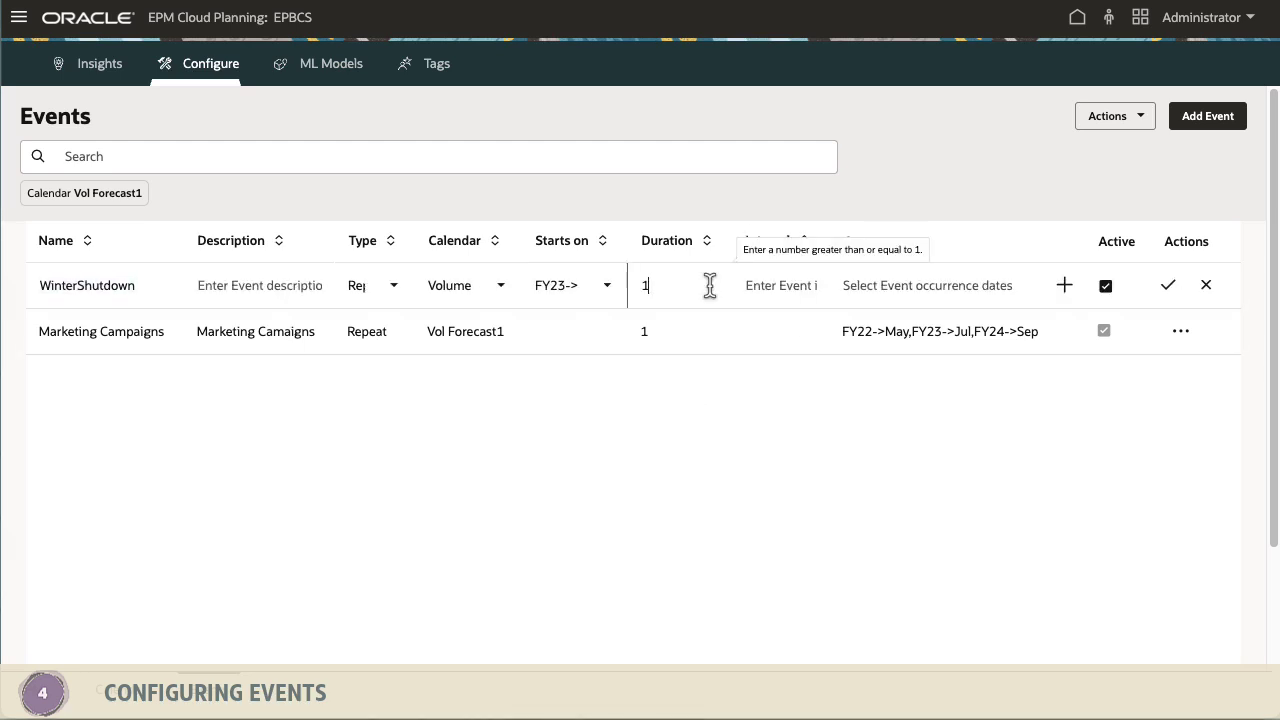
{"action": "left_click", "coordinate": [771, 292]}
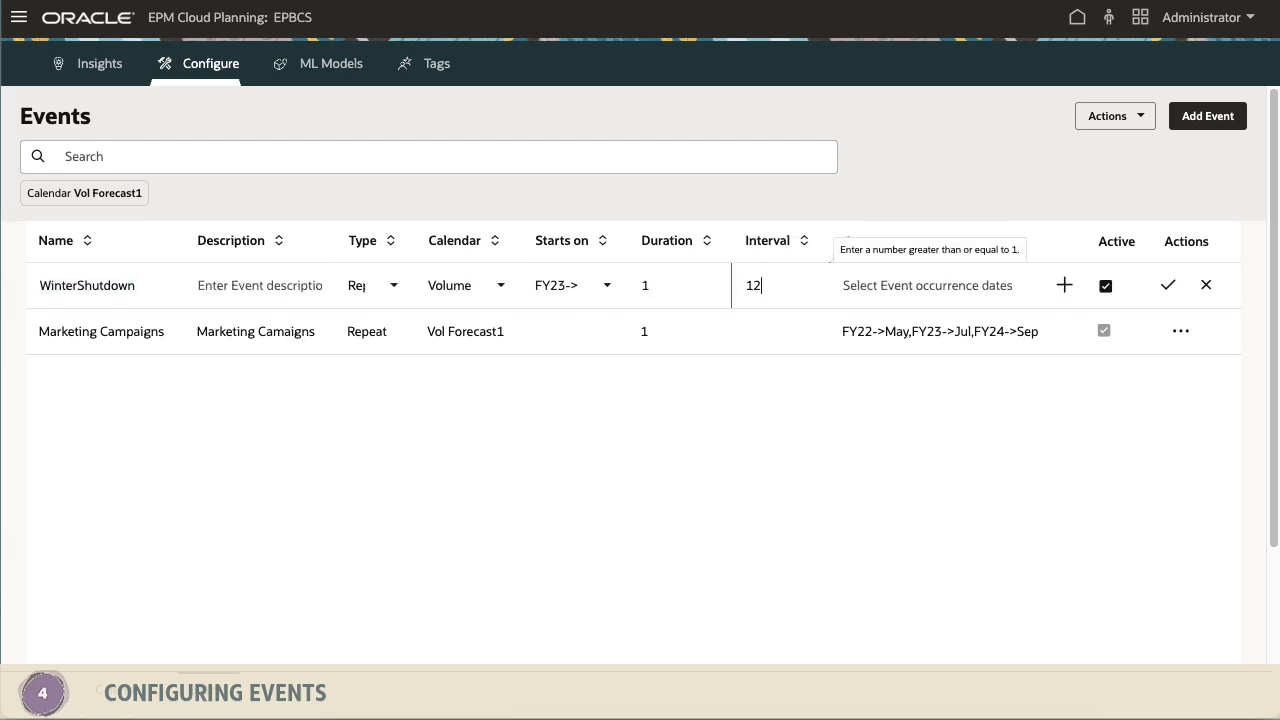
{"action": "type", "text": "12"}
{"action": "left_click", "coordinate": [924, 287]}
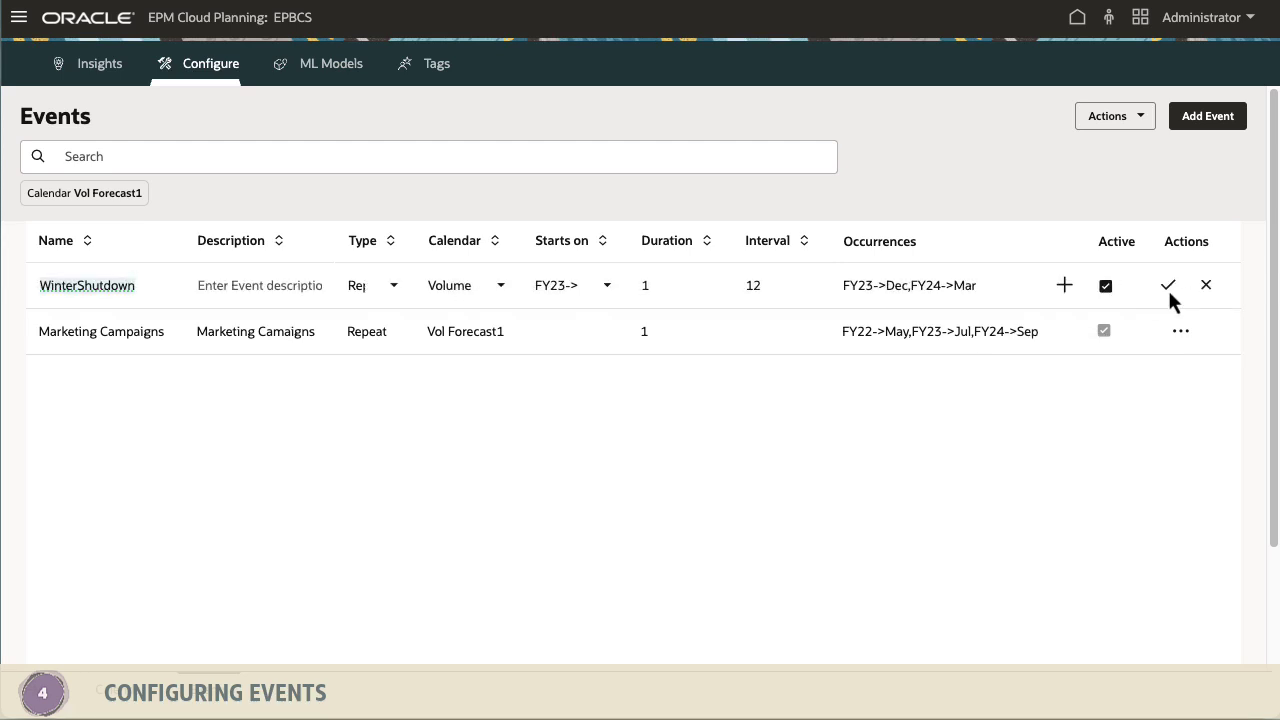
{"action": "left_click", "coordinate": [1168, 286]}
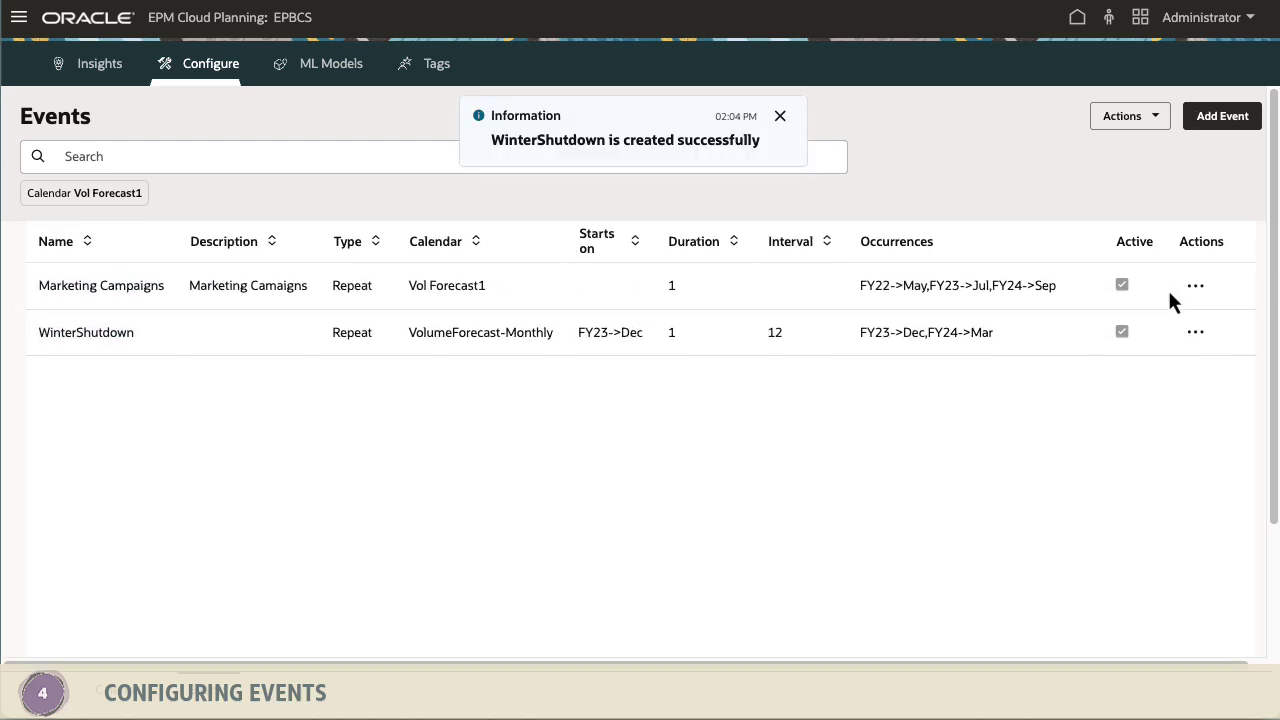